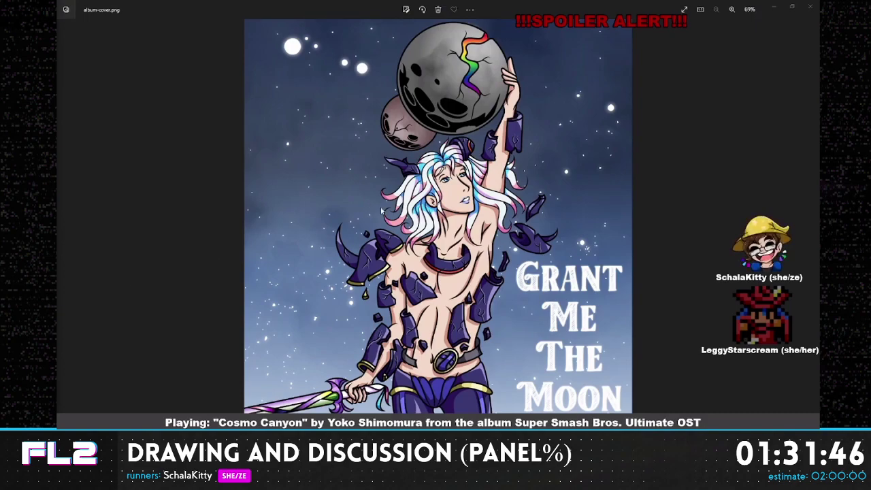
- Close the album cover image, return to Clip Studio Paint and move Layer 6 with the character sketches into the hidden Folder 1
{"action": "left_click", "coordinate": [809, 7]}
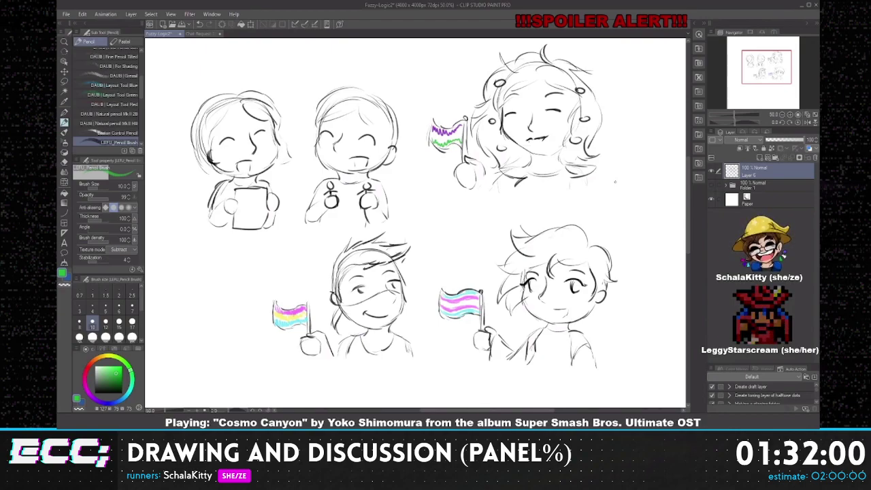
{"action": "left_click_drag", "start_coordinate": [768, 175], "coordinate": [768, 184]}
{"action": "left_click", "coordinate": [764, 171]}
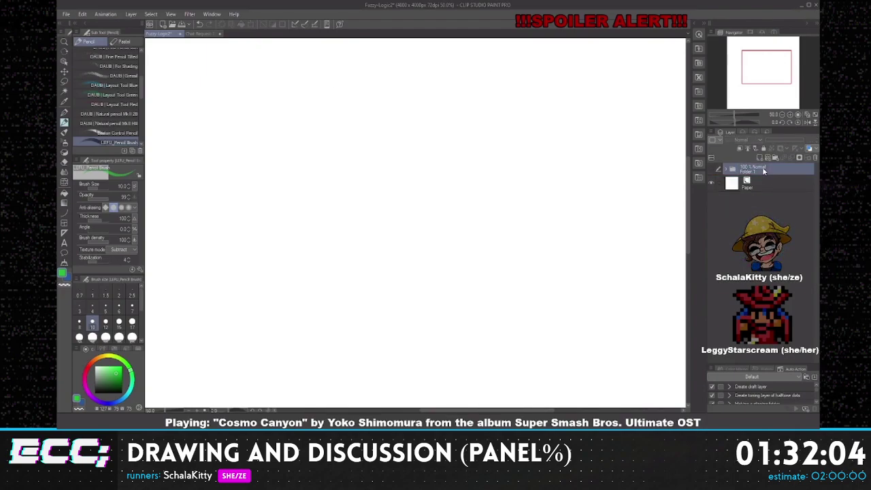
- Place a new blank layer above Folder 1, collapse the folder and make the blank layer active
{"action": "left_click", "coordinate": [726, 170]}
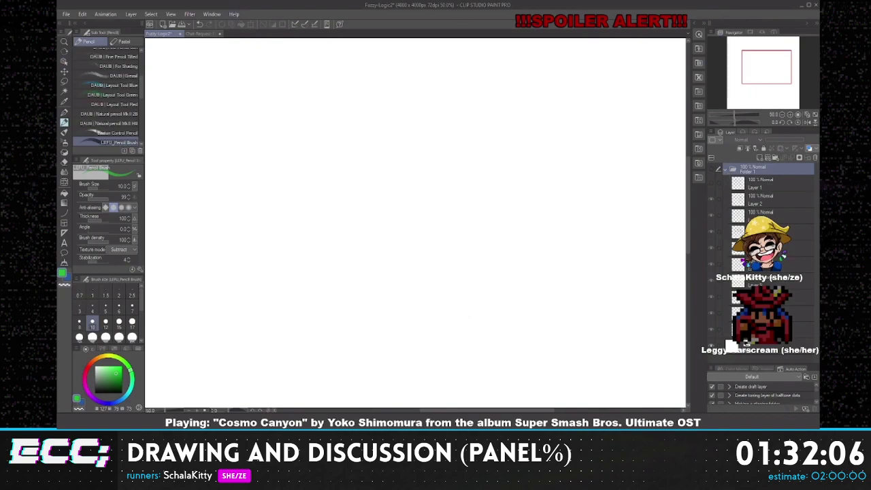
{"action": "left_click", "coordinate": [720, 316]}
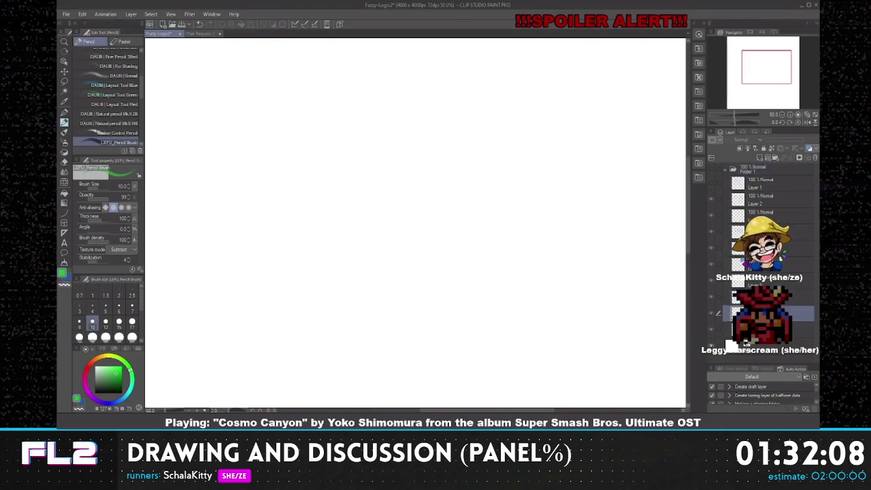
{"action": "left_click_drag", "start_coordinate": [720, 319], "coordinate": [766, 169]}
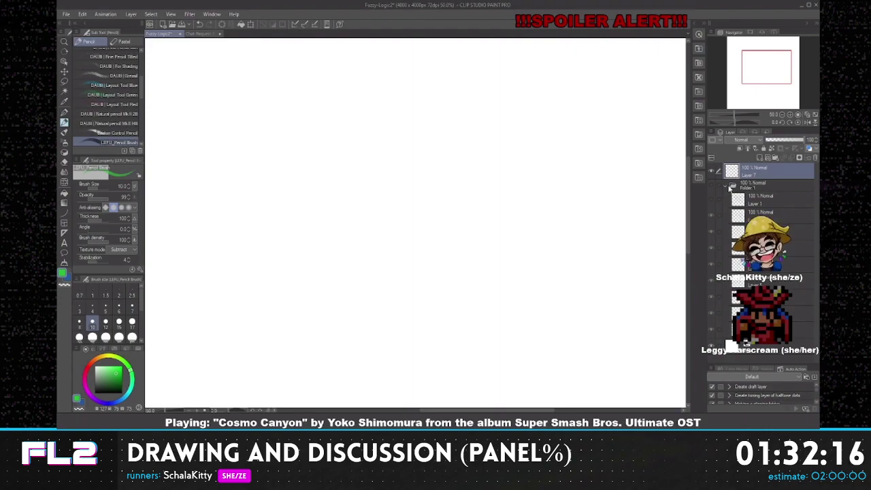
{"action": "left_click", "coordinate": [731, 187]}
{"action": "left_click", "coordinate": [756, 173]}
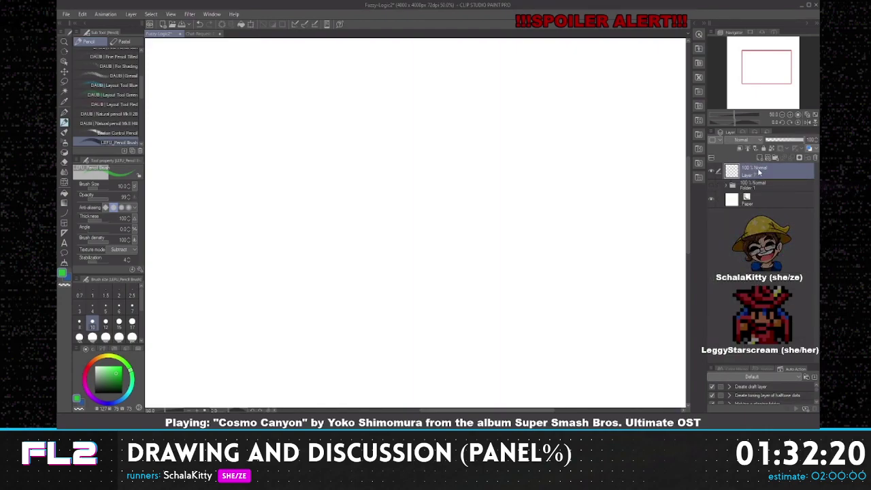
- Change the drawing colour to black and sketch an oval head with a tapered chin in the upper right of the canvas
{"action": "left_click_drag", "start_coordinate": [117, 373], "coordinate": [130, 402]}
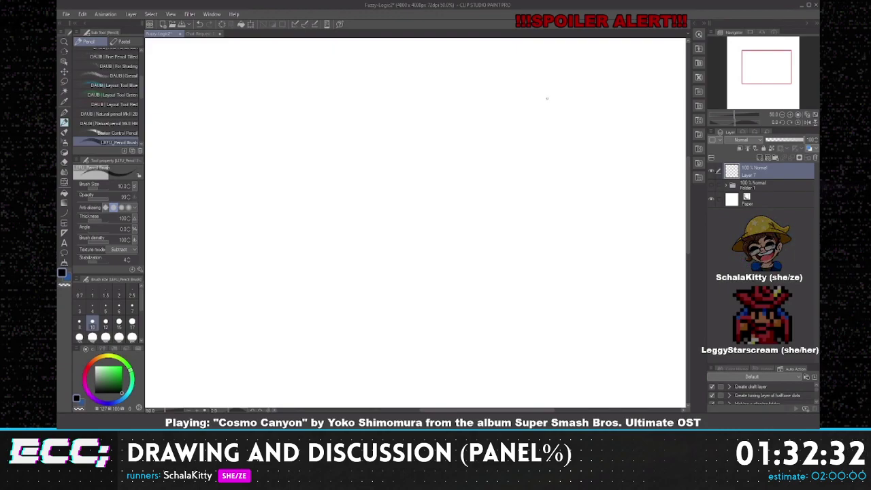
{"action": "mouse_move", "coordinate": [519, 103]}
{"action": "left_mouse_down"}
{"action": "mouse_move", "coordinate": [508, 136]}
{"action": "mouse_move", "coordinate": [531, 98]}
{"action": "mouse_move", "coordinate": [574, 114]}
{"action": "mouse_move", "coordinate": [581, 144]}
{"action": "mouse_move", "coordinate": [565, 179]}
{"action": "left_mouse_up"}
{"action": "left_click_drag", "start_coordinate": [511, 130], "coordinate": [521, 181]}
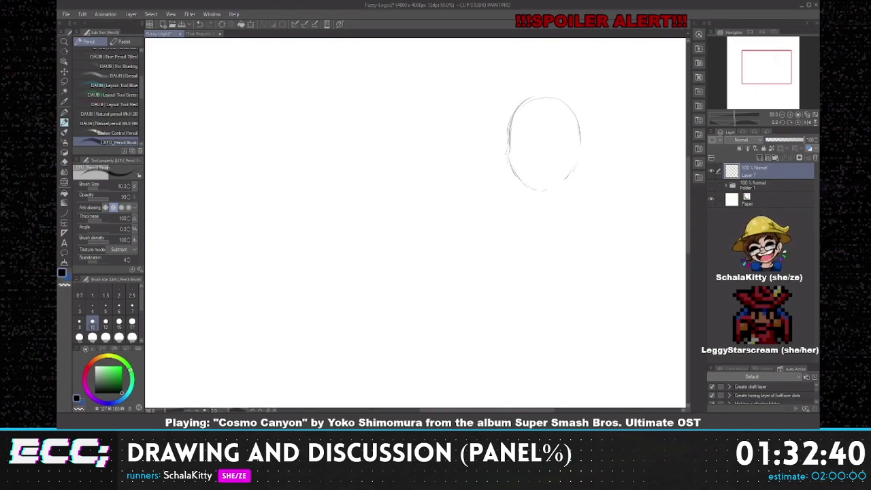
{"action": "left_click_drag", "start_coordinate": [575, 172], "coordinate": [552, 187]}
{"action": "mouse_move", "coordinate": [545, 96]}
{"action": "left_mouse_down"}
{"action": "mouse_move", "coordinate": [582, 110]}
{"action": "mouse_move", "coordinate": [585, 133]}
{"action": "mouse_move", "coordinate": [561, 181]}
{"action": "left_mouse_up"}
{"action": "mouse_move", "coordinate": [520, 100]}
{"action": "left_mouse_down"}
{"action": "mouse_move", "coordinate": [508, 128]}
{"action": "mouse_move", "coordinate": [510, 170]}
{"action": "mouse_move", "coordinate": [534, 193]}
{"action": "mouse_move", "coordinate": [571, 177]}
{"action": "left_mouse_up"}
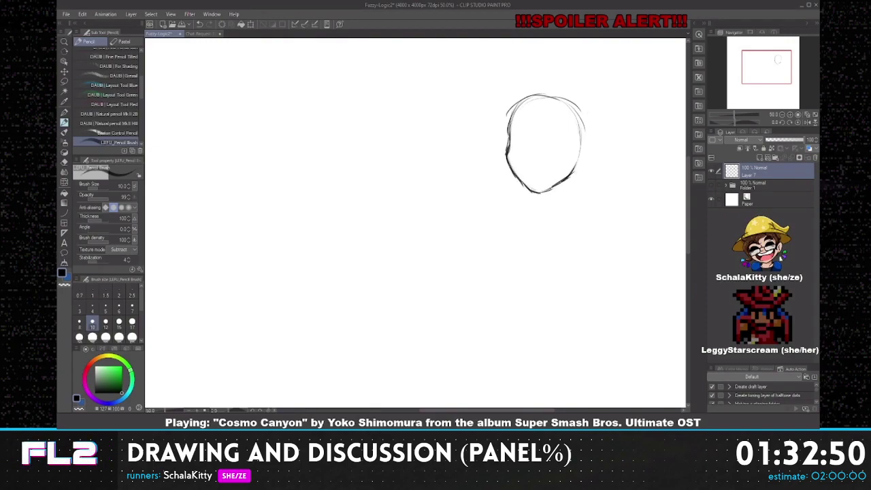
{"action": "mouse_move", "coordinate": [553, 95]}
{"action": "left_mouse_down"}
{"action": "mouse_move", "coordinate": [582, 112]}
{"action": "mouse_move", "coordinate": [572, 170]}
{"action": "left_mouse_up"}
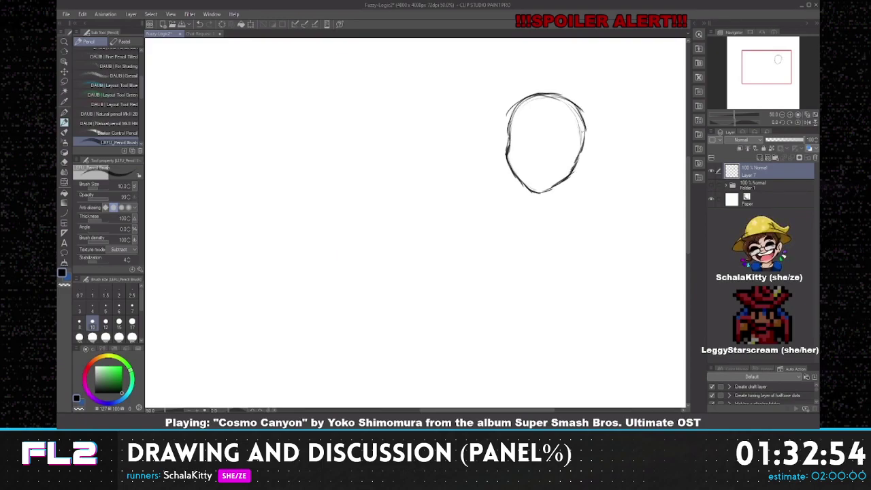
- Sketch both sides of the neck below the chin, curving outward into the shoulder lines
{"action": "left_click_drag", "start_coordinate": [530, 188], "coordinate": [527, 206]}
{"action": "left_click_drag", "start_coordinate": [561, 183], "coordinate": [563, 207]}
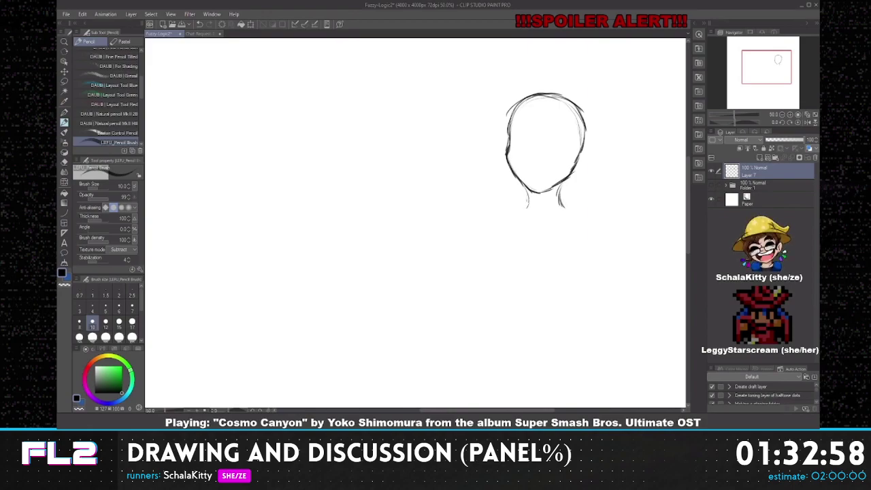
{"action": "left_click_drag", "start_coordinate": [564, 207], "coordinate": [578, 216]}
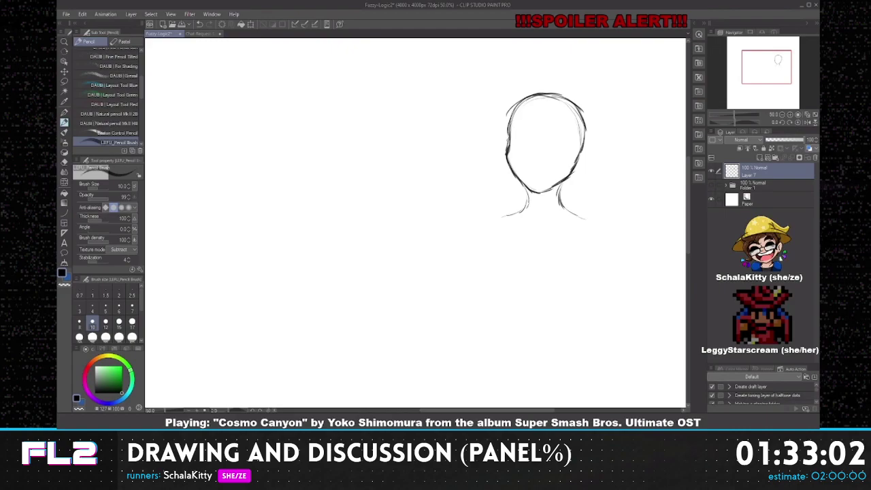
{"action": "left_click_drag", "start_coordinate": [507, 138], "coordinate": [523, 142]}
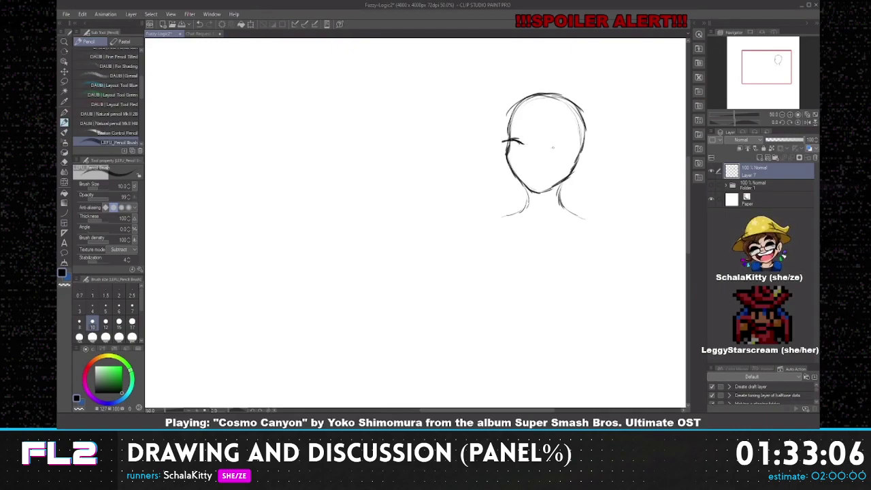
{"action": "left_click_drag", "start_coordinate": [553, 148], "coordinate": [572, 147]}
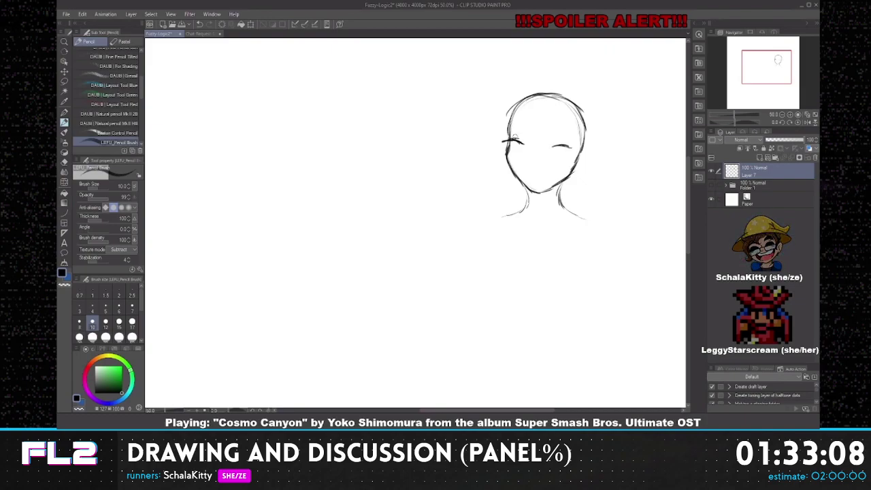
{"action": "left_click_drag", "start_coordinate": [514, 137], "coordinate": [567, 149]}
- Draw both eyes as curved upper lash lines with small pupils beneath and darken the outer lashes
{"action": "left_click_drag", "start_coordinate": [502, 141], "coordinate": [510, 140]}
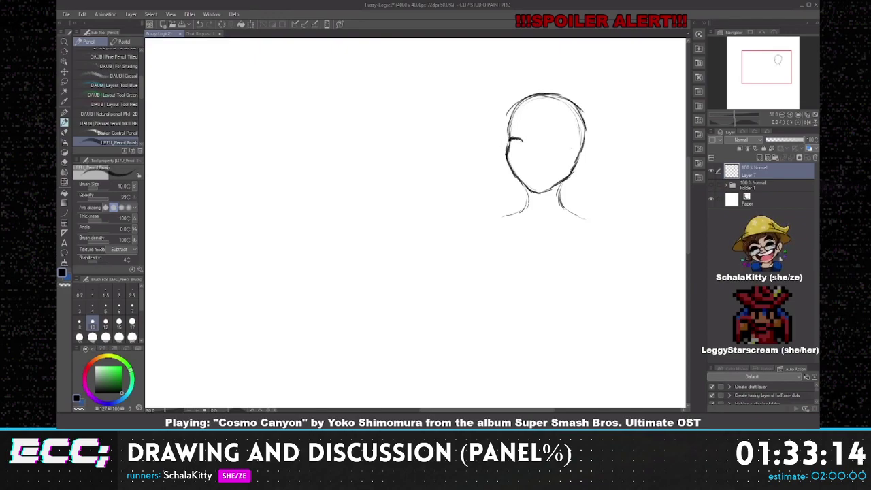
{"action": "left_click_drag", "start_coordinate": [510, 141], "coordinate": [566, 145]}
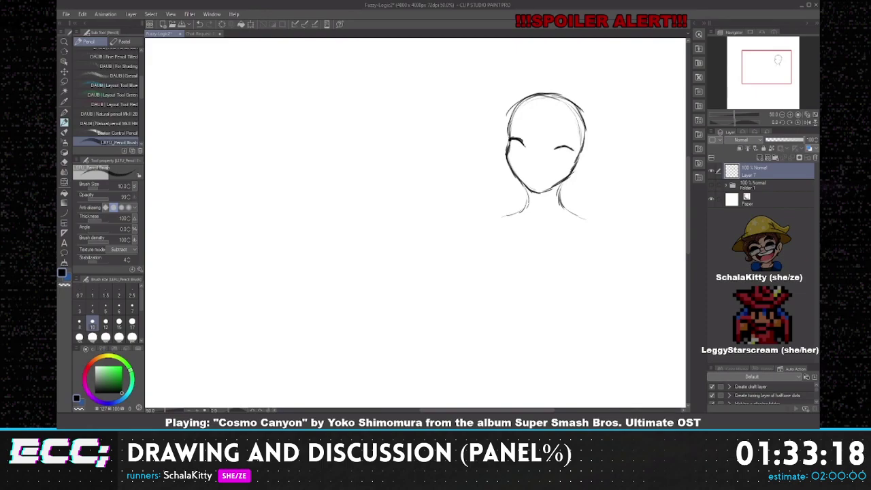
{"action": "left_click_drag", "start_coordinate": [517, 139], "coordinate": [563, 152]}
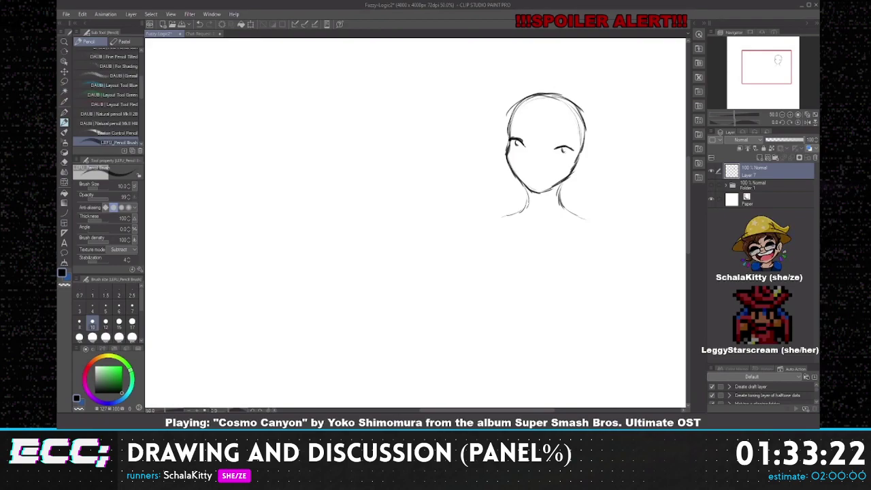
{"action": "left_click_drag", "start_coordinate": [507, 139], "coordinate": [576, 149]}
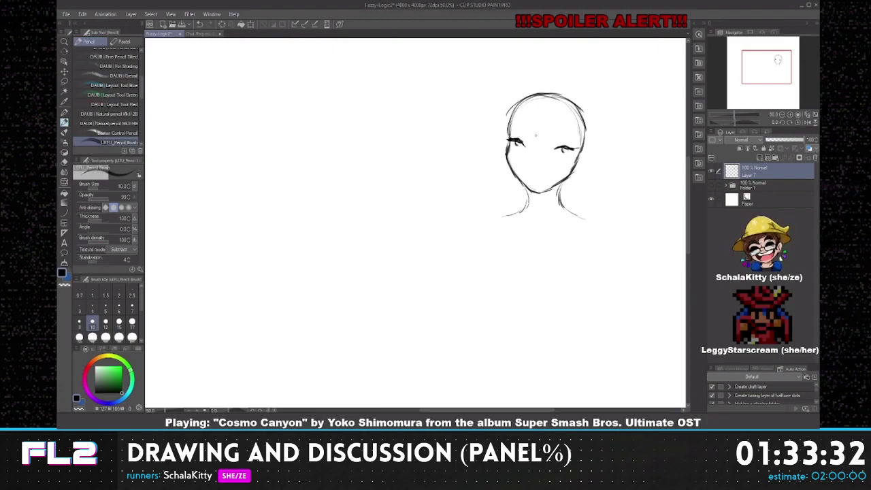
- Sketch a slanted nose line between the eyes and a small, slightly open mouth above the chin
{"action": "left_click_drag", "start_coordinate": [528, 157], "coordinate": [523, 167]}
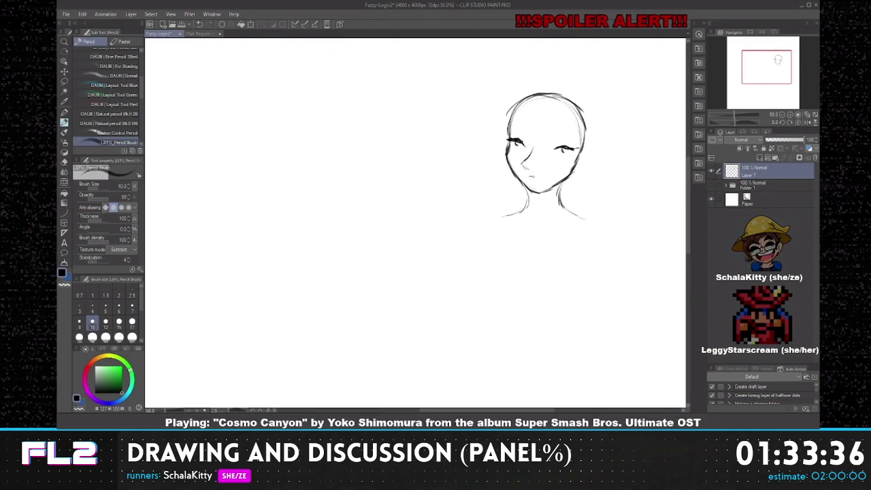
{"action": "left_click_drag", "start_coordinate": [535, 176], "coordinate": [549, 175]}
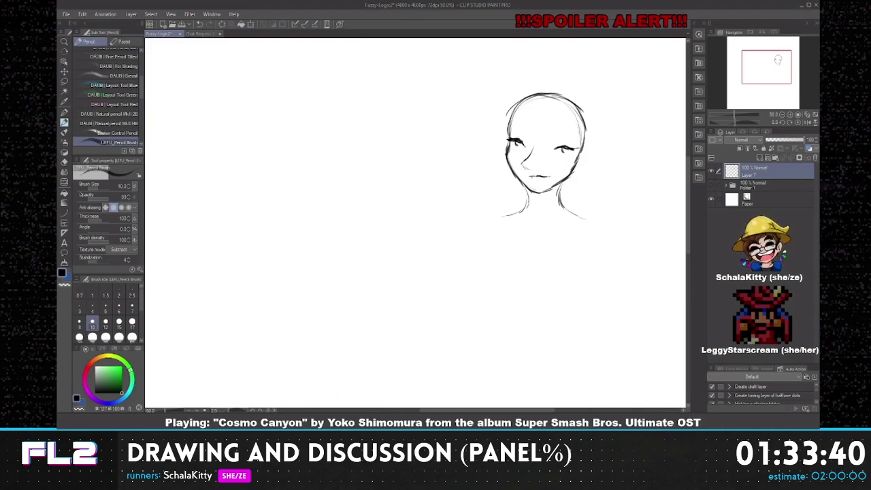
{"action": "left_click_drag", "start_coordinate": [544, 176], "coordinate": [550, 180]}
- Redraw the right-hand eye closer to the nose and add a curved brow line above each eye
{"action": "mouse_move", "coordinate": [555, 142]}
{"action": "left_mouse_down"}
{"action": "mouse_move", "coordinate": [576, 146]}
{"action": "mouse_move", "coordinate": [557, 151]}
{"action": "left_mouse_up"}
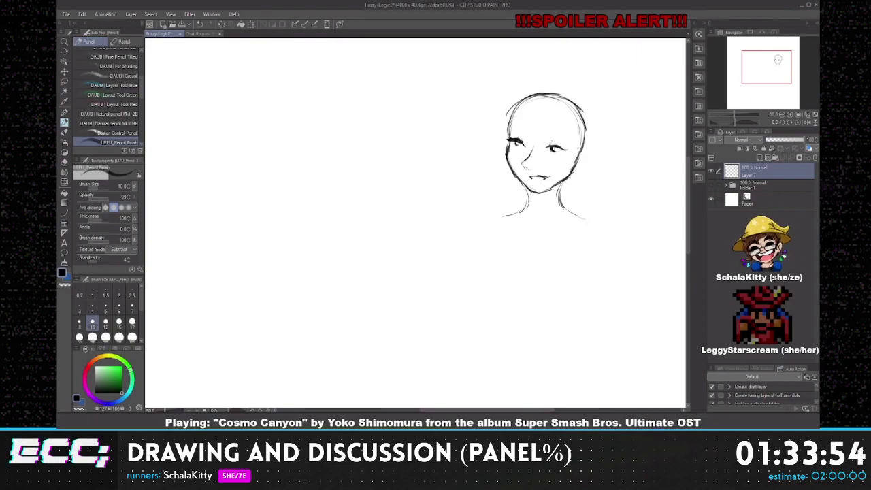
{"action": "left_click_drag", "start_coordinate": [511, 134], "coordinate": [524, 136]}
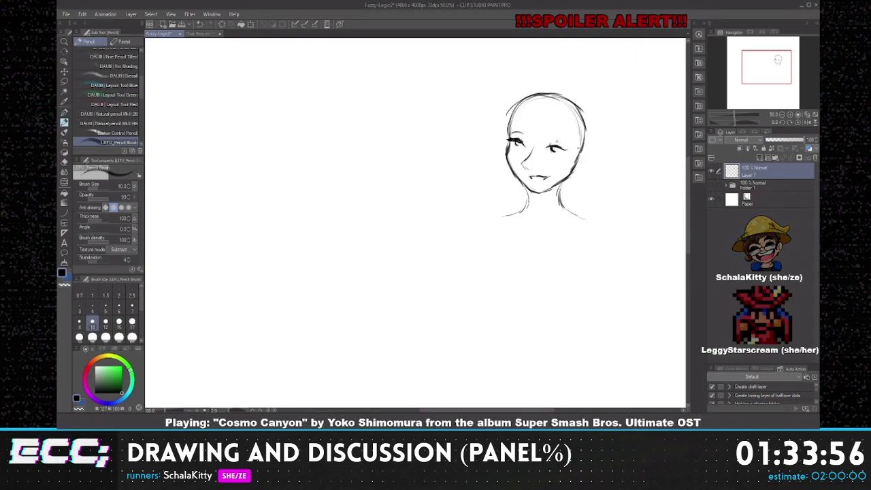
{"action": "left_click_drag", "start_coordinate": [560, 138], "coordinate": [571, 143]}
{"action": "left_click_drag", "start_coordinate": [512, 135], "coordinate": [524, 133]}
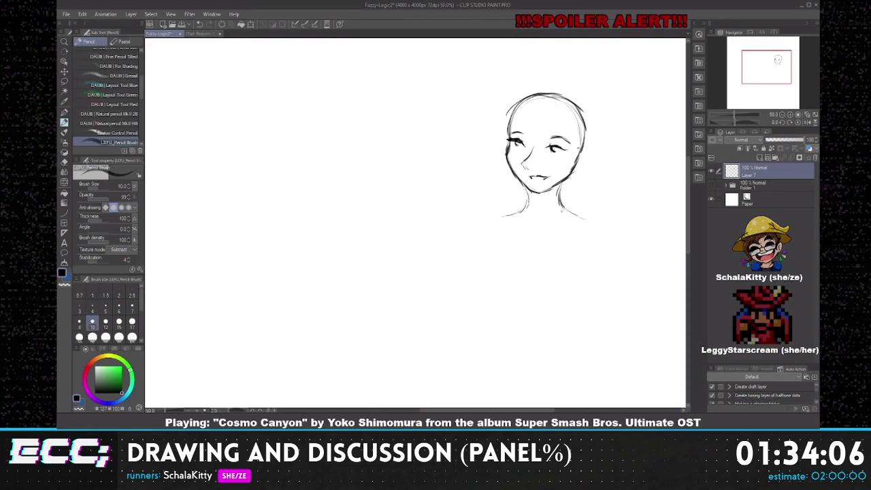
- Sketch a collar around the neck with lines converging on the chest, and strengthen both shoulder lines
{"action": "left_click_drag", "start_coordinate": [559, 201], "coordinate": [546, 235]}
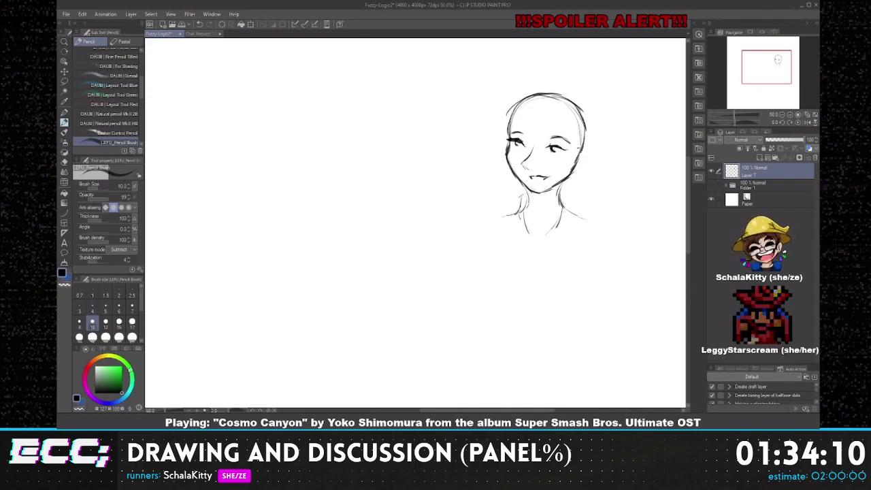
{"action": "mouse_move", "coordinate": [529, 204]}
{"action": "left_mouse_down"}
{"action": "mouse_move", "coordinate": [538, 213]}
{"action": "mouse_move", "coordinate": [567, 203]}
{"action": "left_mouse_up"}
{"action": "mouse_move", "coordinate": [566, 206]}
{"action": "left_mouse_down"}
{"action": "mouse_move", "coordinate": [556, 227]}
{"action": "mouse_move", "coordinate": [495, 220]}
{"action": "left_mouse_up"}
{"action": "left_click_drag", "start_coordinate": [566, 211], "coordinate": [589, 222]}
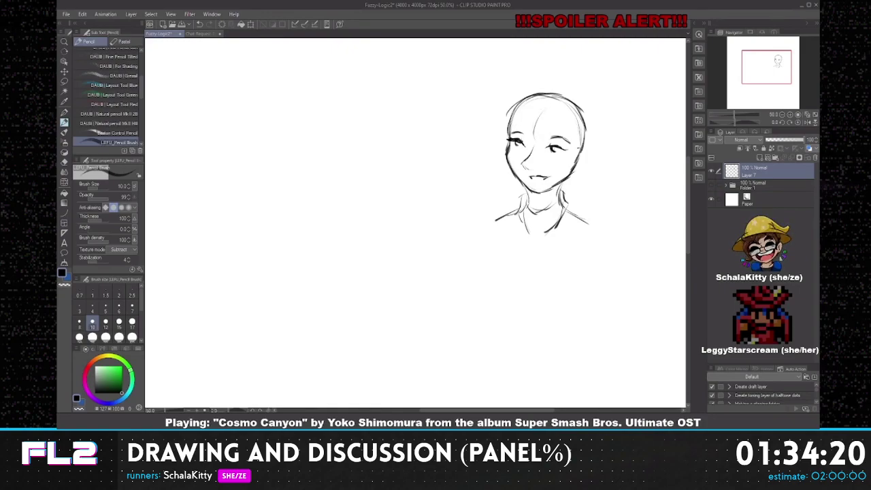
- Sketch a parted fringe over the forehead with hair along the side and crown, and add the ear on the right-hand side
{"action": "left_click_drag", "start_coordinate": [536, 107], "coordinate": [526, 142]}
{"action": "left_click_drag", "start_coordinate": [537, 121], "coordinate": [530, 148]}
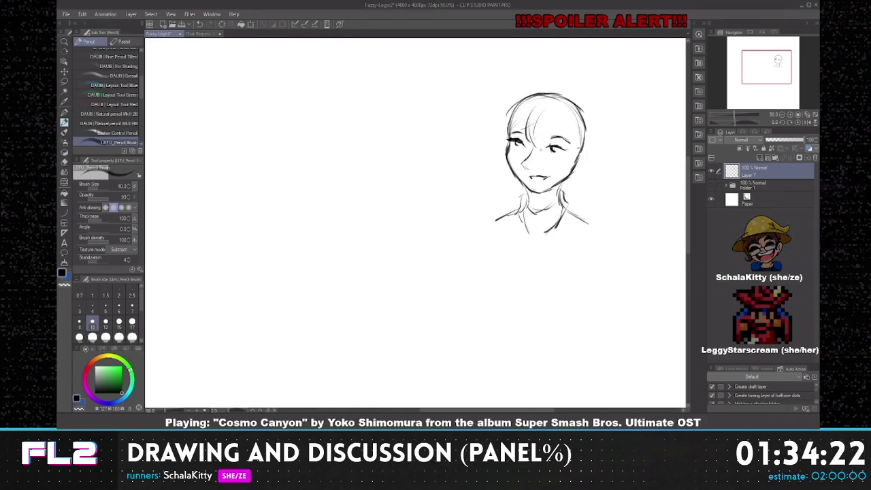
{"action": "mouse_move", "coordinate": [551, 114]}
{"action": "left_mouse_down"}
{"action": "mouse_move", "coordinate": [543, 146]}
{"action": "mouse_move", "coordinate": [504, 147]}
{"action": "left_mouse_up"}
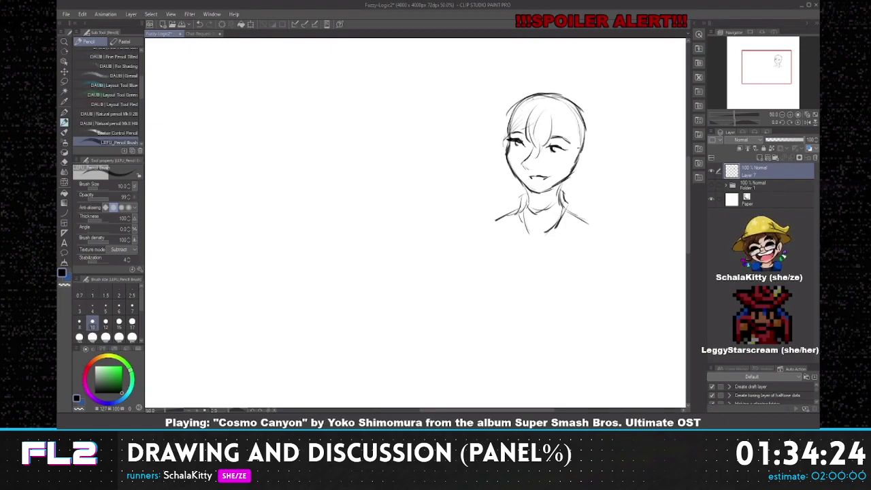
{"action": "left_click_drag", "start_coordinate": [525, 96], "coordinate": [507, 133]}
{"action": "left_click_drag", "start_coordinate": [510, 117], "coordinate": [501, 140]}
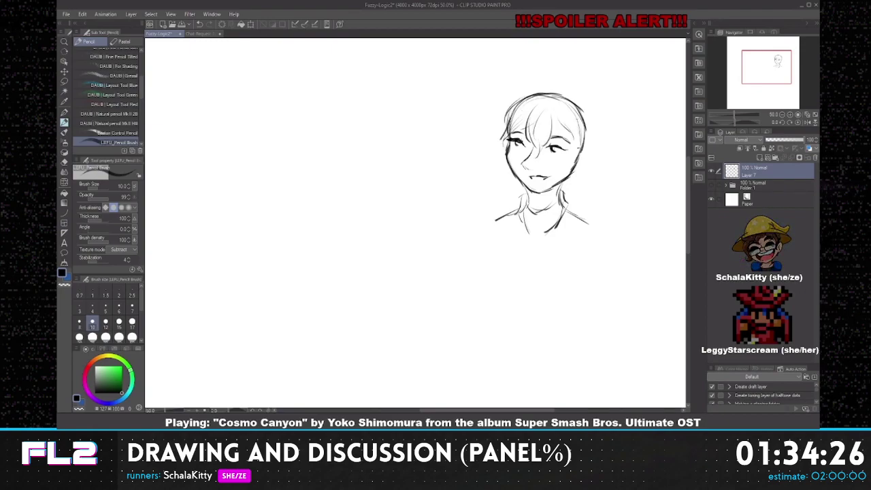
{"action": "left_click_drag", "start_coordinate": [582, 121], "coordinate": [582, 141]}
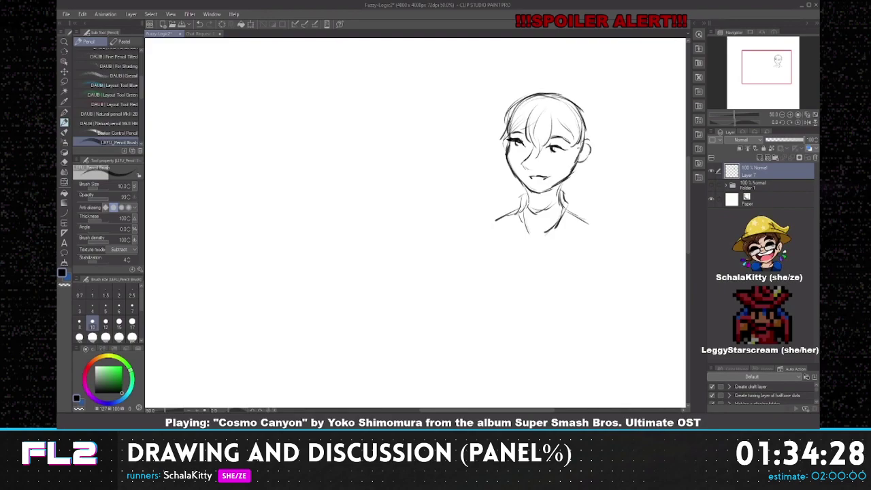
{"action": "left_click_drag", "start_coordinate": [545, 92], "coordinate": [508, 113]}
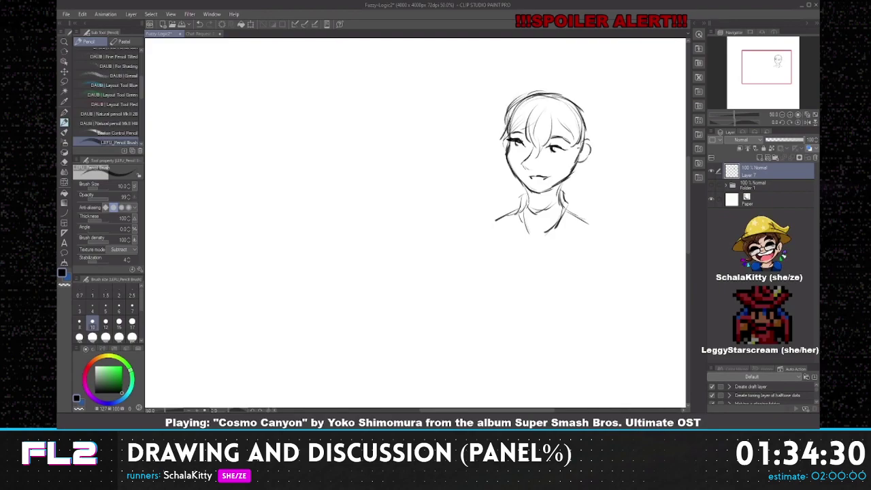
- Sketch glasses around the eyes, with a curved lens edge beneath each eye
{"action": "mouse_move", "coordinate": [503, 135]}
{"action": "left_mouse_down"}
{"action": "mouse_move", "coordinate": [502, 153]}
{"action": "mouse_move", "coordinate": [568, 156]}
{"action": "left_mouse_up"}
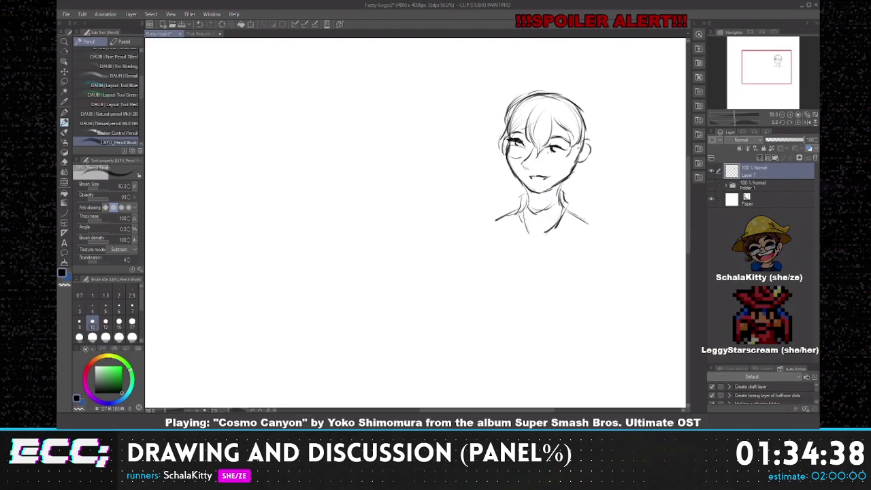
{"action": "left_click_drag", "start_coordinate": [540, 159], "coordinate": [561, 162]}
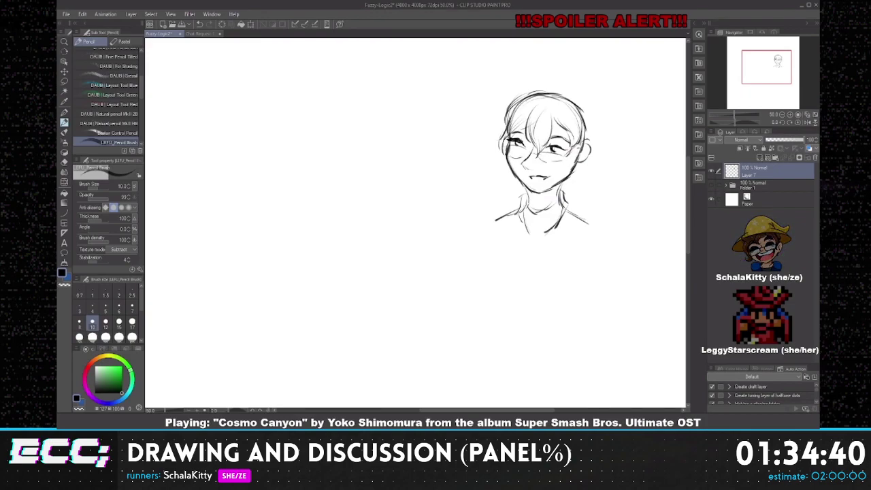
- Sketch tied-up hair on the crown with a rounded bun, loose strands at the back and short sticks crossing it
{"action": "left_click_drag", "start_coordinate": [577, 106], "coordinate": [586, 142]}
{"action": "mouse_move", "coordinate": [581, 102]}
{"action": "left_mouse_down"}
{"action": "mouse_move", "coordinate": [588, 140]}
{"action": "mouse_move", "coordinate": [556, 83]}
{"action": "mouse_move", "coordinate": [605, 107]}
{"action": "left_mouse_up"}
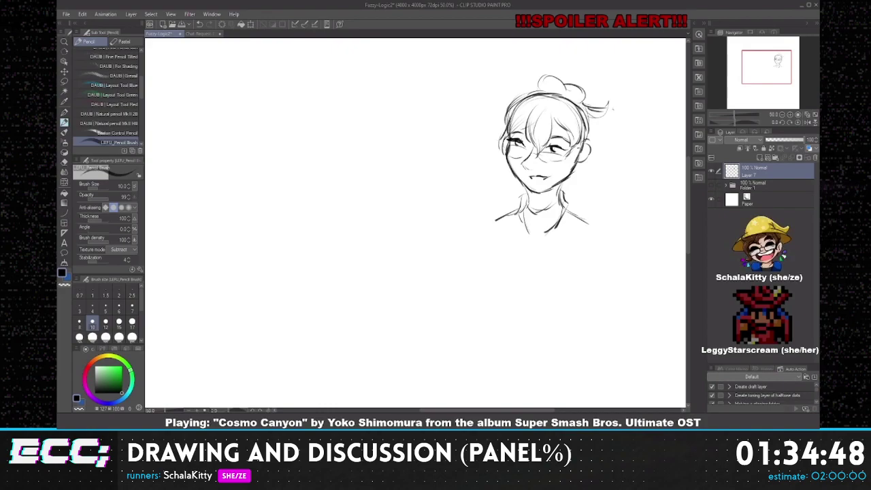
{"action": "left_click_drag", "start_coordinate": [530, 90], "coordinate": [503, 107]}
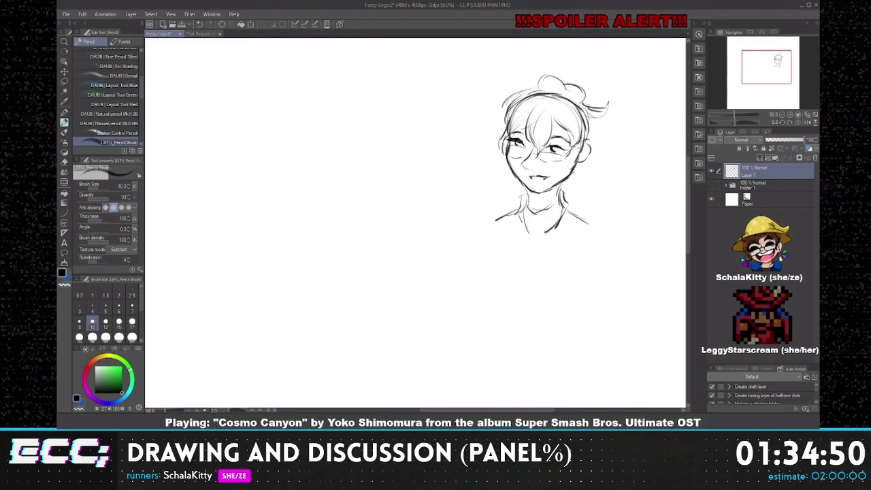
{"action": "left_click_drag", "start_coordinate": [545, 71], "coordinate": [549, 77]}
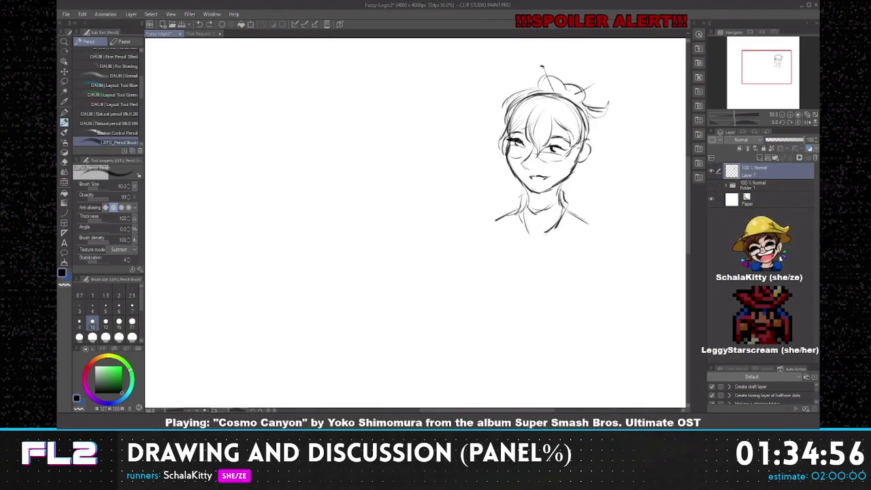
- Add a ball tip to the second hair stick, darken the bun, and sketch wavy loose locks down both sides of the face
{"action": "left_click_drag", "start_coordinate": [593, 84], "coordinate": [595, 83]}
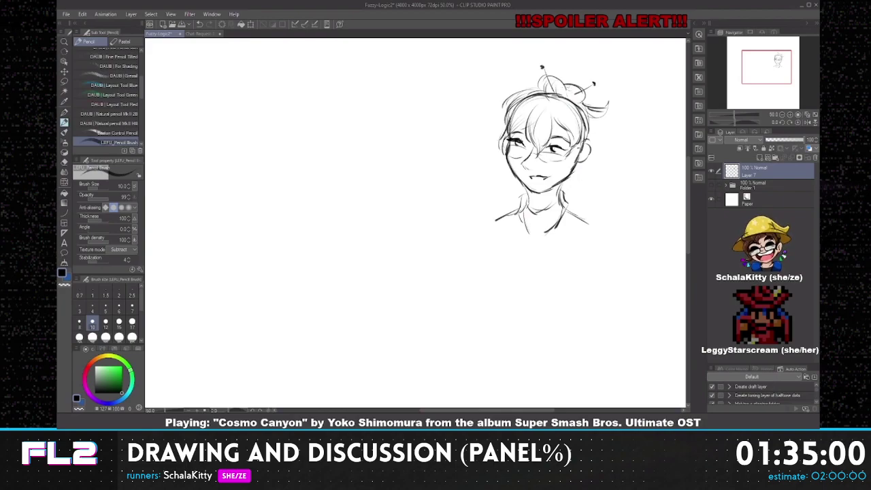
{"action": "left_click_drag", "start_coordinate": [570, 93], "coordinate": [579, 106]}
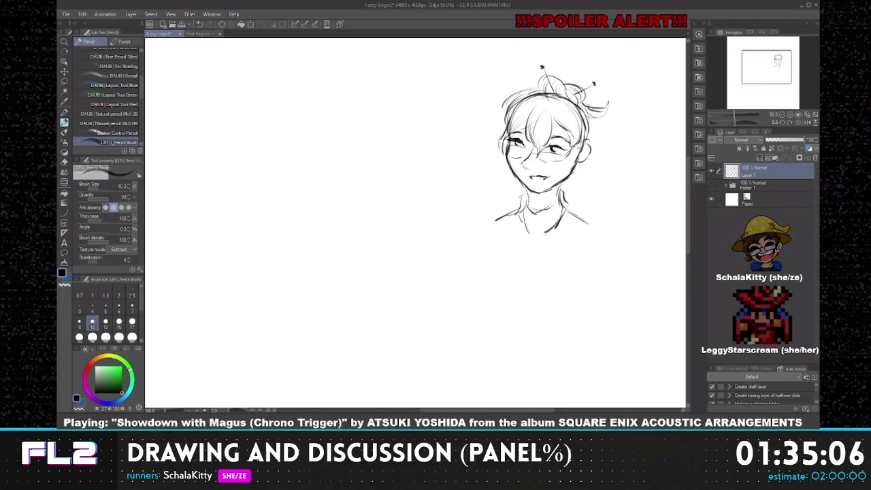
{"action": "left_click_drag", "start_coordinate": [496, 159], "coordinate": [496, 188]}
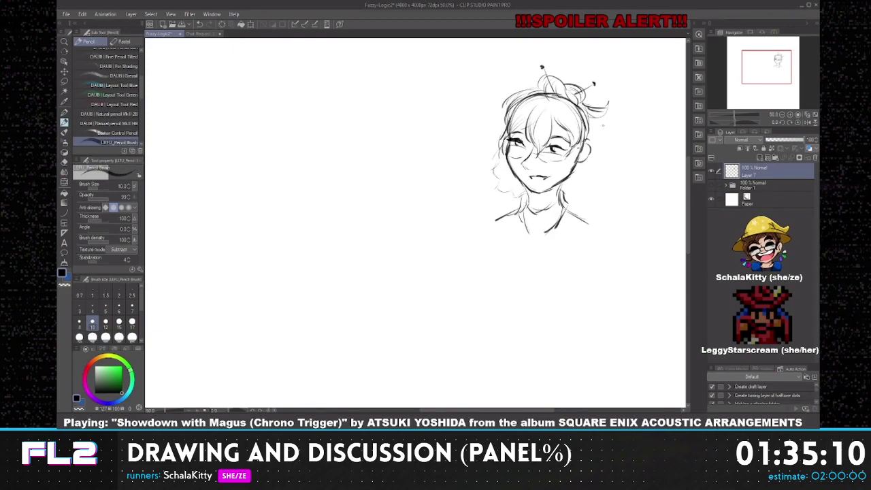
{"action": "left_click_drag", "start_coordinate": [591, 145], "coordinate": [597, 165]}
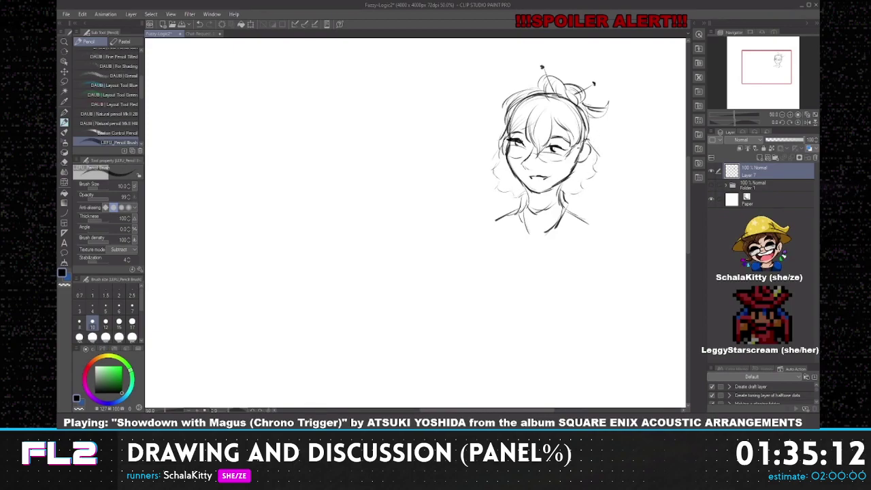
{"action": "left_click_drag", "start_coordinate": [496, 158], "coordinate": [491, 170]}
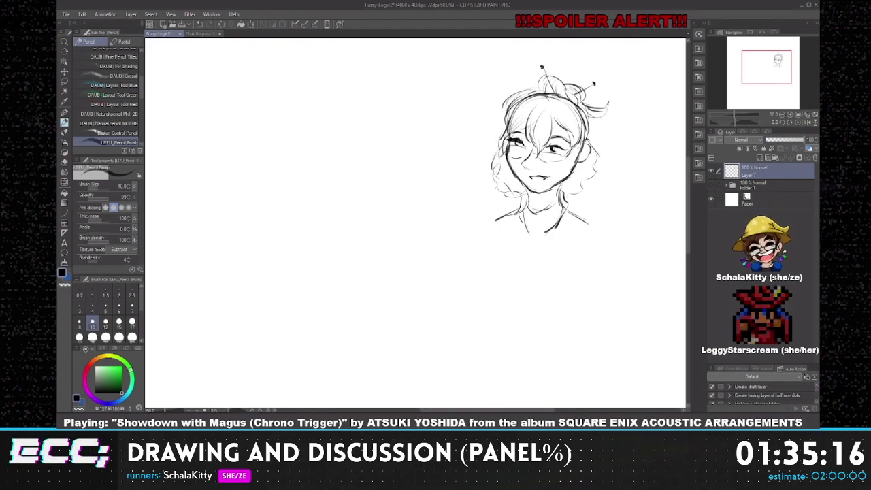
{"action": "mouse_move", "coordinate": [590, 139]}
{"action": "left_mouse_down"}
{"action": "mouse_move", "coordinate": [596, 153]}
{"action": "mouse_move", "coordinate": [583, 179]}
{"action": "left_mouse_up"}
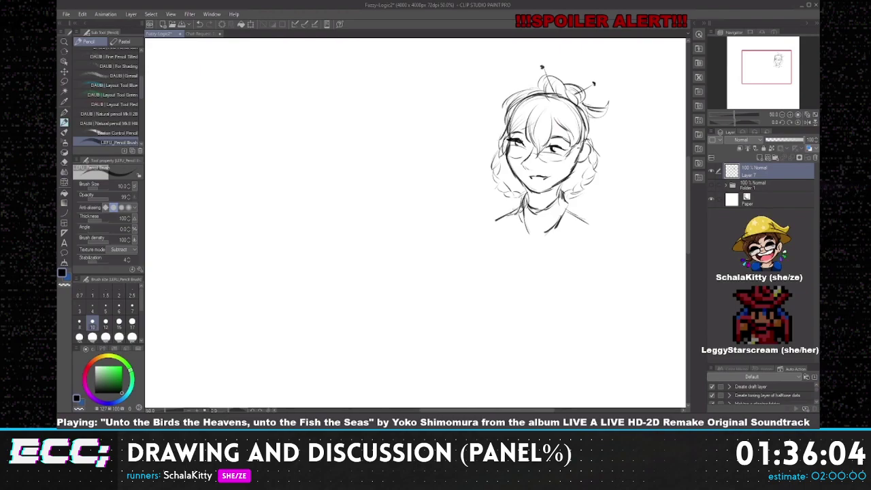
- Sketch a curved neckline and garment lines below the neck, extend the shoulder line, and strengthen the hair beside the temple
{"action": "left_click_drag", "start_coordinate": [512, 215], "coordinate": [519, 243]}
{"action": "left_click_drag", "start_coordinate": [567, 206], "coordinate": [579, 217]}
{"action": "left_click_drag", "start_coordinate": [573, 217], "coordinate": [565, 238]}
{"action": "left_click_drag", "start_coordinate": [576, 214], "coordinate": [597, 228]}
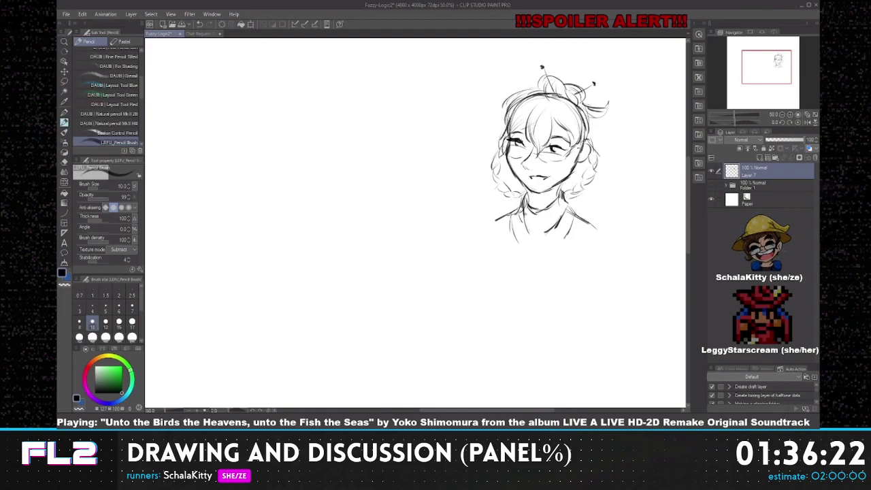
{"action": "left_click_drag", "start_coordinate": [527, 222], "coordinate": [549, 230]}
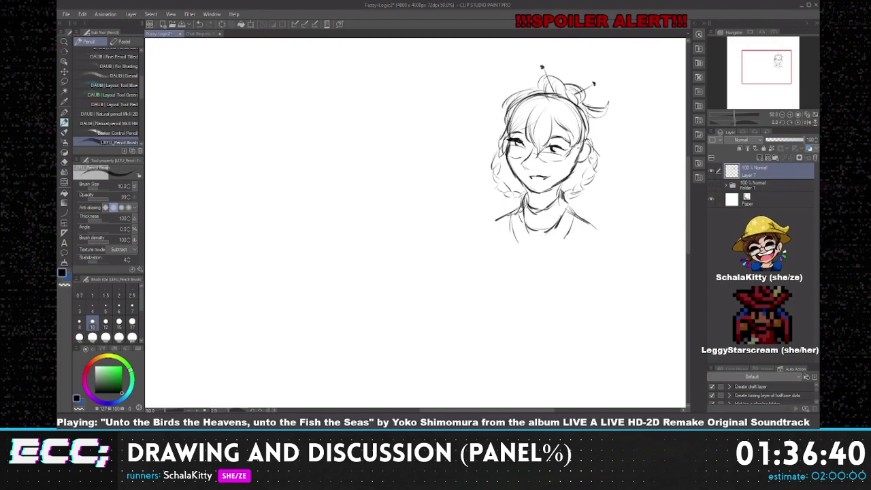
{"action": "left_click_drag", "start_coordinate": [506, 111], "coordinate": [500, 150]}
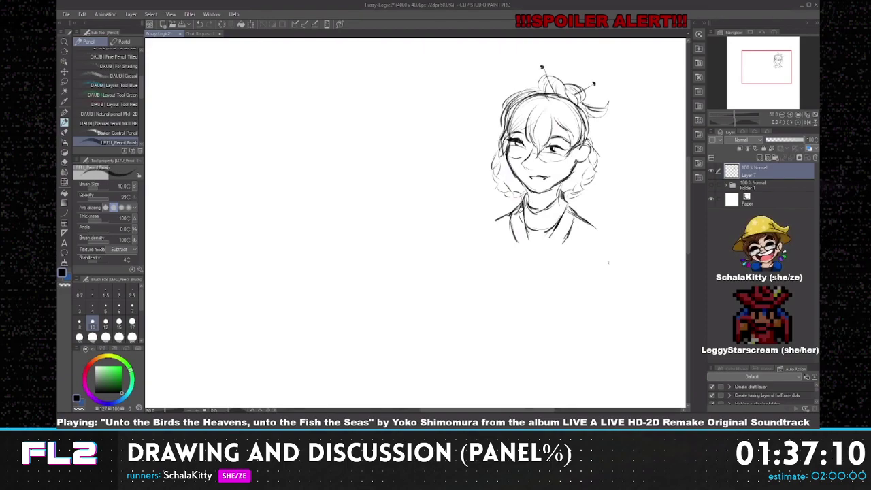
{"action": "mouse_move", "coordinate": [577, 298]}
{"action": "left_mouse_down"}
{"action": "mouse_move", "coordinate": [614, 251]}
{"action": "mouse_move", "coordinate": [635, 278]}
{"action": "mouse_move", "coordinate": [631, 309]}
{"action": "left_mouse_up"}
{"action": "mouse_move", "coordinate": [576, 283]}
{"action": "left_mouse_down"}
{"action": "mouse_move", "coordinate": [612, 250]}
{"action": "mouse_move", "coordinate": [577, 307]}
{"action": "left_mouse_up"}
{"action": "left_click_drag", "start_coordinate": [579, 265], "coordinate": [576, 305]}
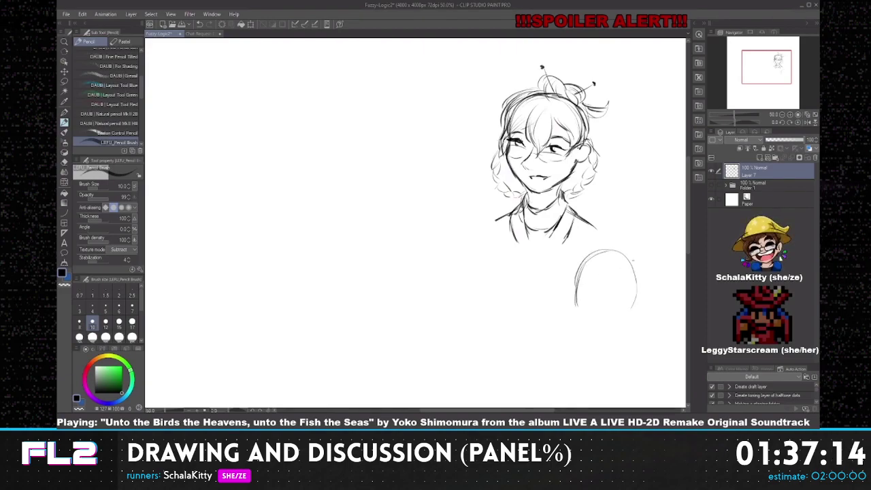
{"action": "left_click_drag", "start_coordinate": [638, 252], "coordinate": [647, 310]}
{"action": "left_click_drag", "start_coordinate": [639, 267], "coordinate": [627, 328]}
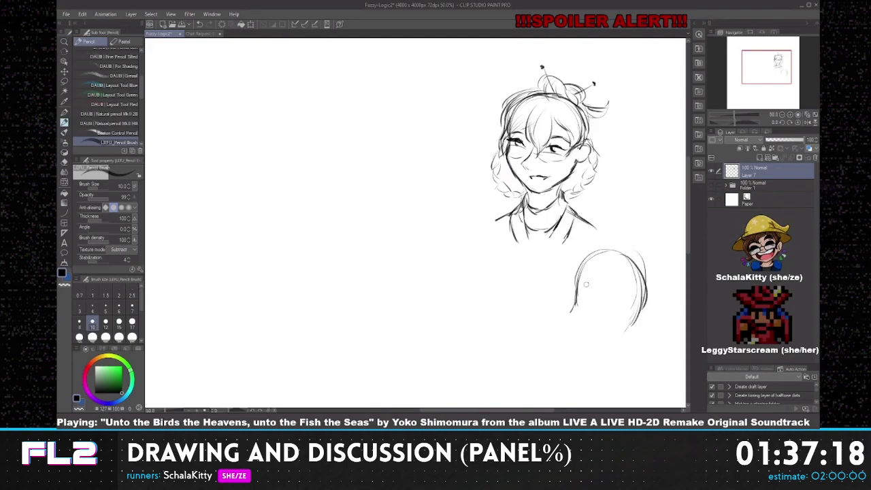
{"action": "mouse_move", "coordinate": [579, 279]}
{"action": "left_mouse_down"}
{"action": "mouse_move", "coordinate": [572, 310]}
{"action": "mouse_move", "coordinate": [591, 255]}
{"action": "mouse_move", "coordinate": [577, 272]}
{"action": "mouse_move", "coordinate": [623, 255]}
{"action": "mouse_move", "coordinate": [634, 308]}
{"action": "mouse_move", "coordinate": [629, 330]}
{"action": "left_mouse_up"}
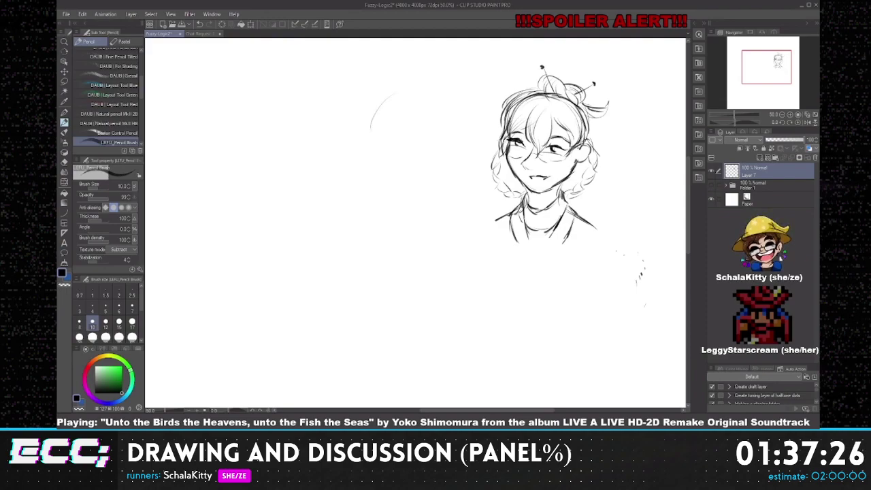
- Sketch an oval head outline with a pointed chin beside the finished bust, and add two short neck lines
{"action": "mouse_move", "coordinate": [393, 94]}
{"action": "left_mouse_down"}
{"action": "mouse_move", "coordinate": [373, 143]}
{"action": "mouse_move", "coordinate": [380, 172]}
{"action": "left_mouse_up"}
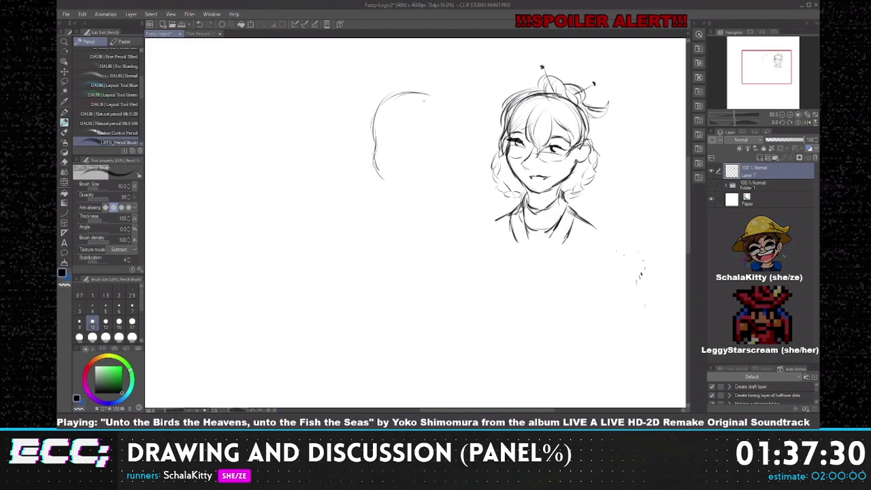
{"action": "mouse_move", "coordinate": [418, 93]}
{"action": "left_mouse_down"}
{"action": "mouse_move", "coordinate": [450, 109]}
{"action": "mouse_move", "coordinate": [455, 149]}
{"action": "mouse_move", "coordinate": [432, 188]}
{"action": "left_mouse_up"}
{"action": "mouse_move", "coordinate": [376, 162]}
{"action": "left_mouse_down"}
{"action": "mouse_move", "coordinate": [408, 192]}
{"action": "mouse_move", "coordinate": [430, 190]}
{"action": "left_mouse_up"}
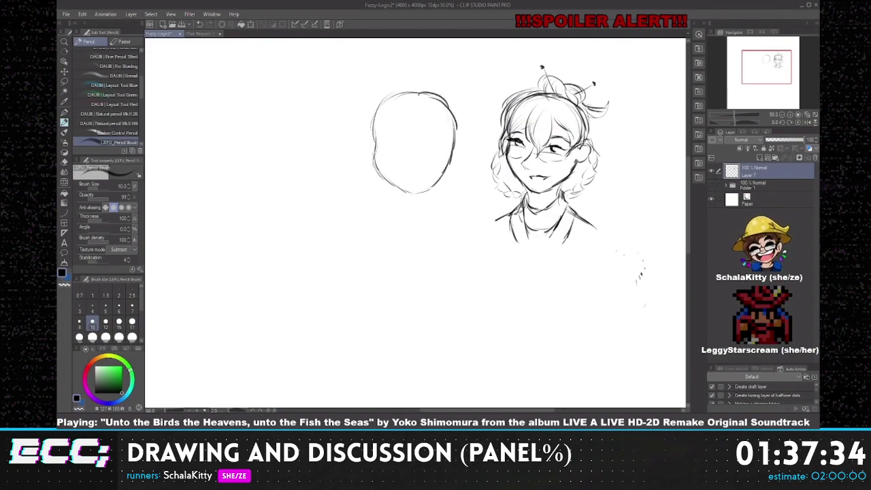
{"action": "left_click_drag", "start_coordinate": [423, 92], "coordinate": [455, 139]}
{"action": "mouse_move", "coordinate": [402, 93]}
{"action": "left_mouse_down"}
{"action": "mouse_move", "coordinate": [433, 90]}
{"action": "mouse_move", "coordinate": [375, 125]}
{"action": "mouse_move", "coordinate": [375, 154]}
{"action": "mouse_move", "coordinate": [411, 195]}
{"action": "left_mouse_up"}
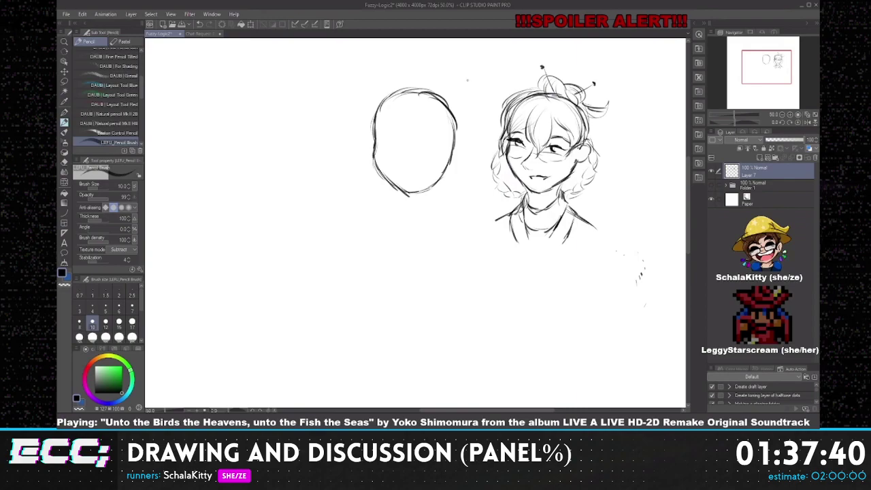
{"action": "left_click_drag", "start_coordinate": [445, 100], "coordinate": [459, 126]}
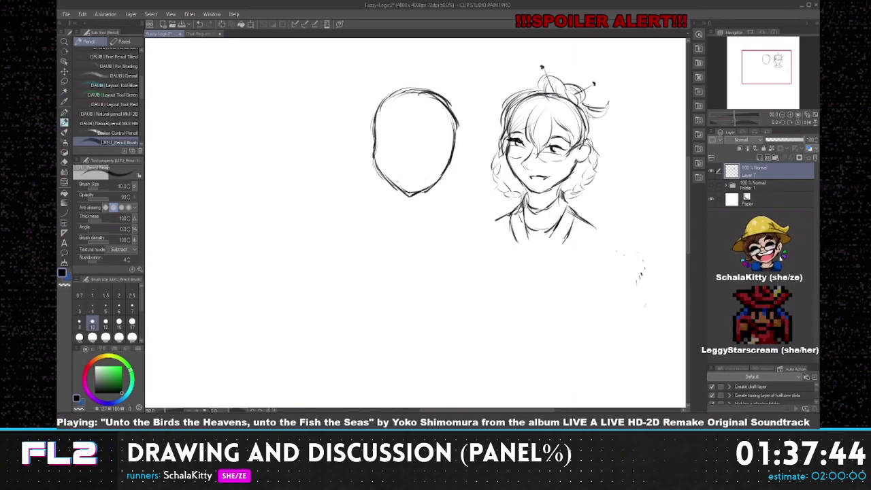
{"action": "mouse_move", "coordinate": [400, 194]}
{"action": "left_mouse_down"}
{"action": "mouse_move", "coordinate": [391, 209]}
{"action": "mouse_move", "coordinate": [438, 208]}
{"action": "left_mouse_up"}
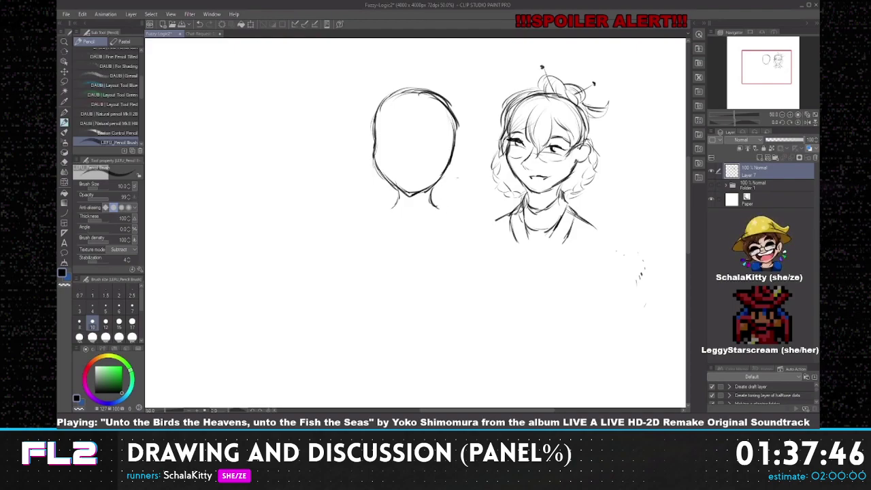
- Redraw the left-hand cheek and jaw contour of the new head, and add a stroke at the upper forehead edge
{"action": "left_click_drag", "start_coordinate": [378, 139], "coordinate": [377, 170]}
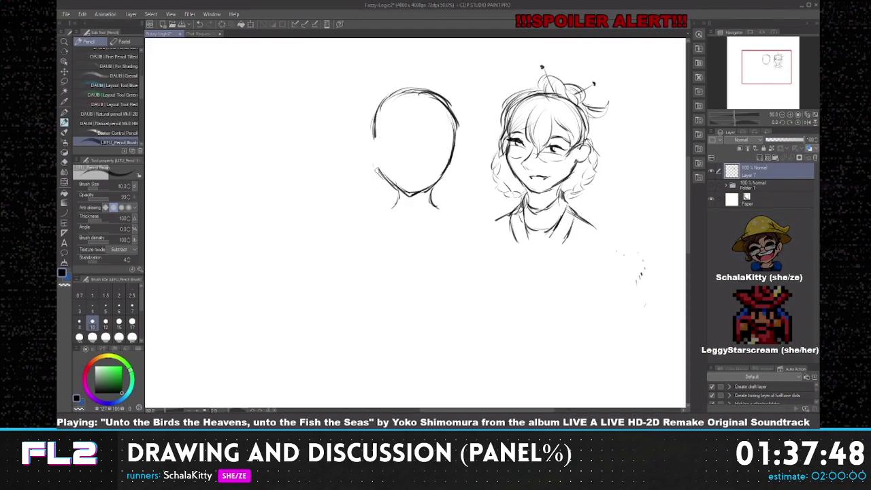
{"action": "mouse_move", "coordinate": [378, 127]}
{"action": "left_mouse_down"}
{"action": "mouse_move", "coordinate": [374, 145]}
{"action": "mouse_move", "coordinate": [398, 192]}
{"action": "left_mouse_up"}
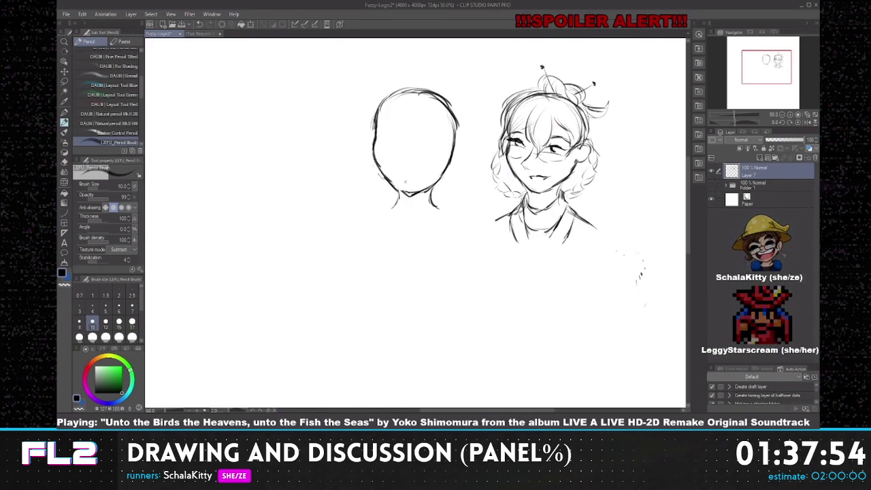
{"action": "mouse_move", "coordinate": [385, 92]}
{"action": "left_mouse_down"}
{"action": "mouse_move", "coordinate": [374, 125]}
{"action": "mouse_move", "coordinate": [407, 89]}
{"action": "left_mouse_up"}
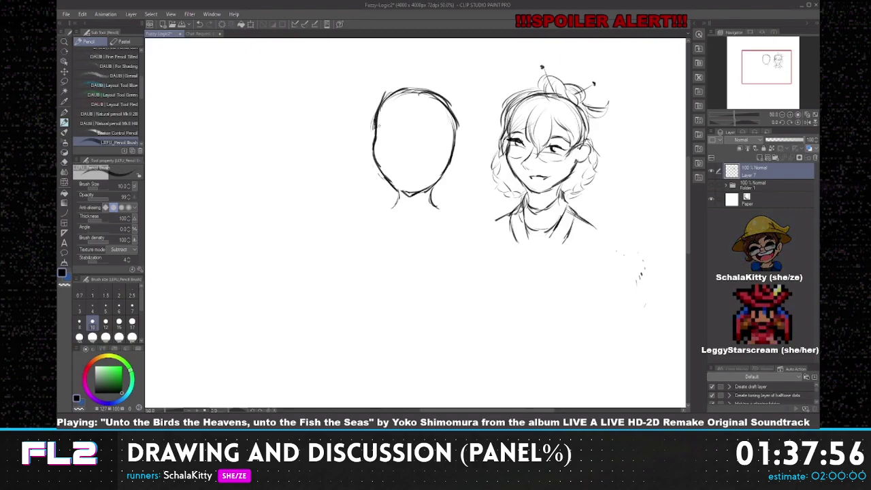
- Sketch narrow half-lidded eyes, a long angular nose and a small mouth on the new face, and reshape the chin
{"action": "left_click_drag", "start_coordinate": [377, 127], "coordinate": [443, 140]}
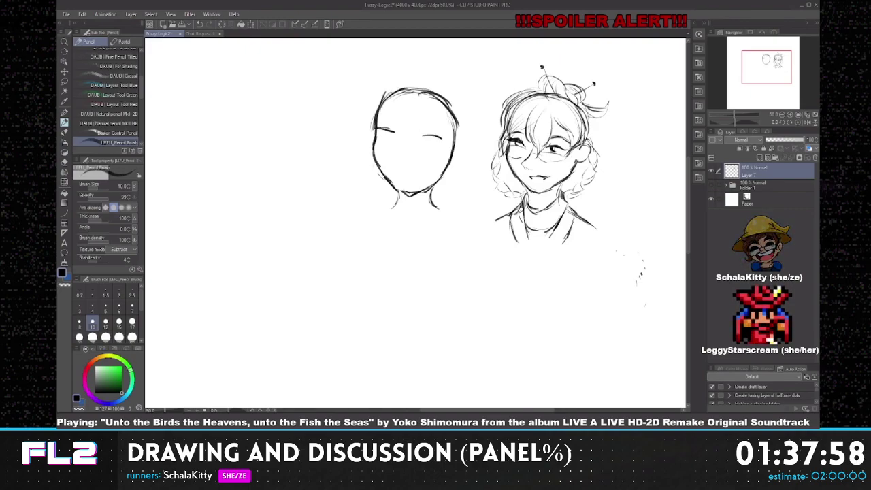
{"action": "left_click_drag", "start_coordinate": [385, 131], "coordinate": [434, 143]}
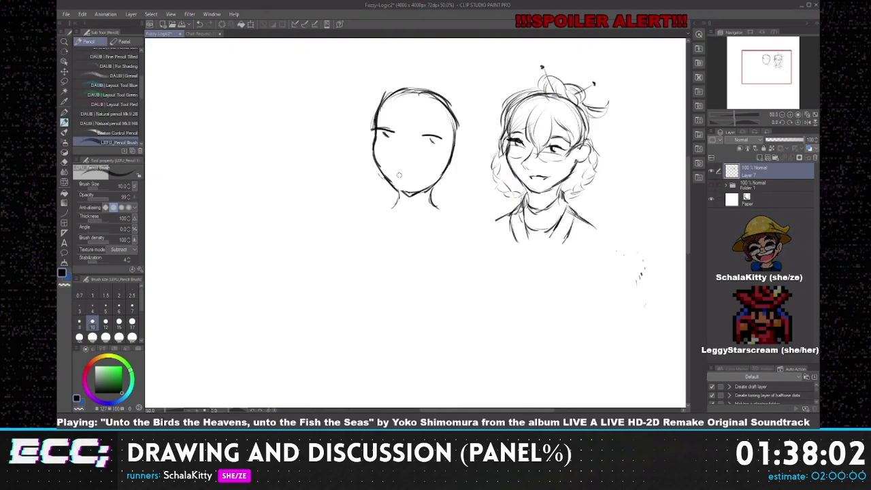
{"action": "left_click_drag", "start_coordinate": [405, 193], "coordinate": [432, 189]}
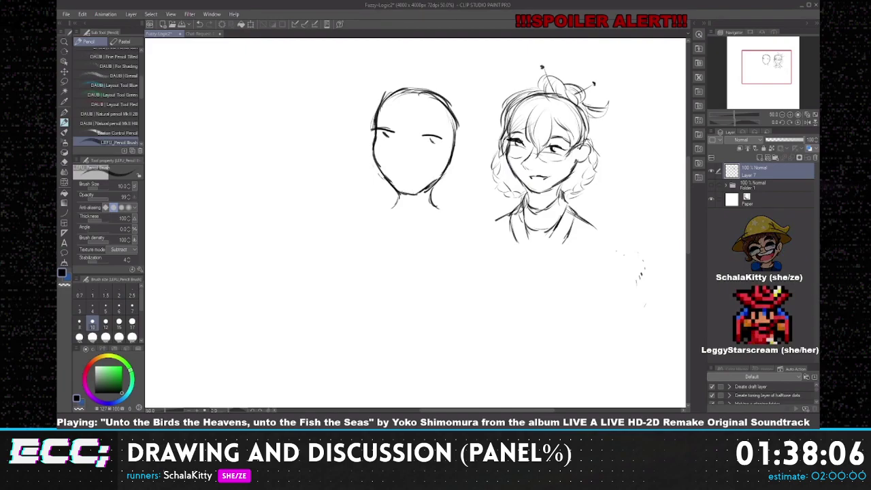
{"action": "left_click_drag", "start_coordinate": [399, 144], "coordinate": [400, 153]}
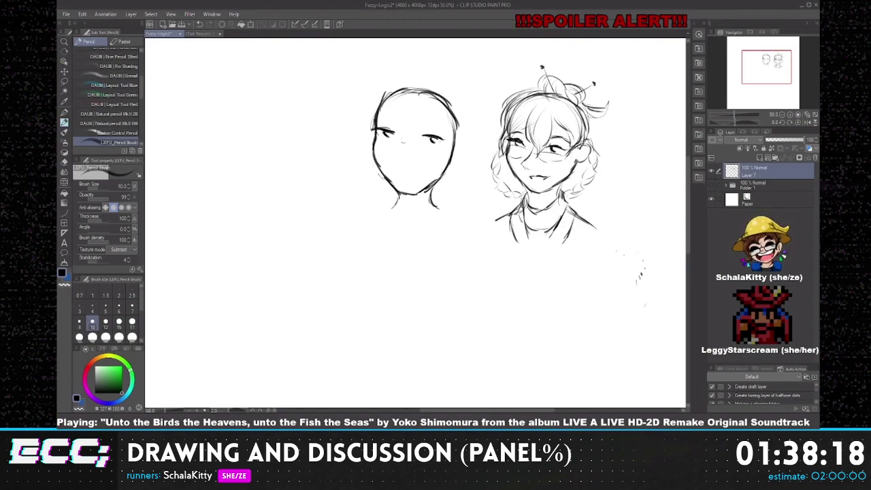
{"action": "mouse_move", "coordinate": [398, 130]}
{"action": "left_mouse_down"}
{"action": "mouse_move", "coordinate": [387, 162]}
{"action": "mouse_move", "coordinate": [395, 163]}
{"action": "left_mouse_up"}
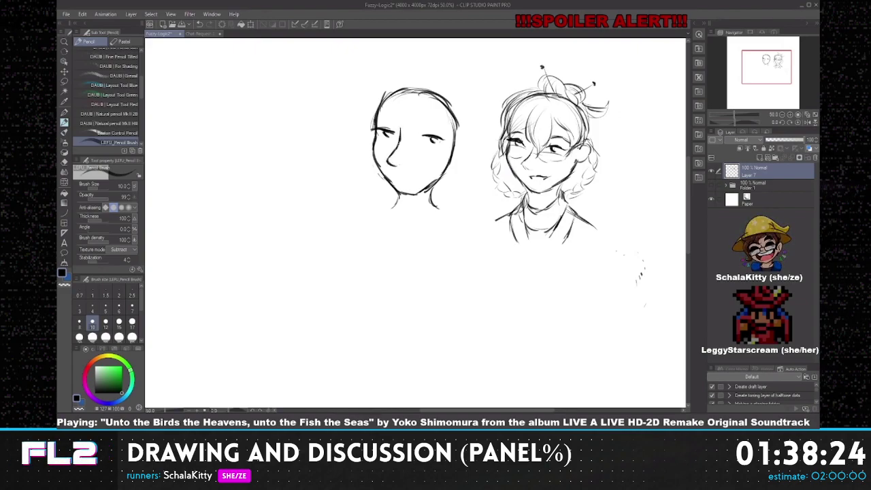
{"action": "mouse_move", "coordinate": [409, 177]}
{"action": "left_mouse_down"}
{"action": "mouse_move", "coordinate": [420, 178]}
{"action": "mouse_move", "coordinate": [403, 176]}
{"action": "left_mouse_up"}
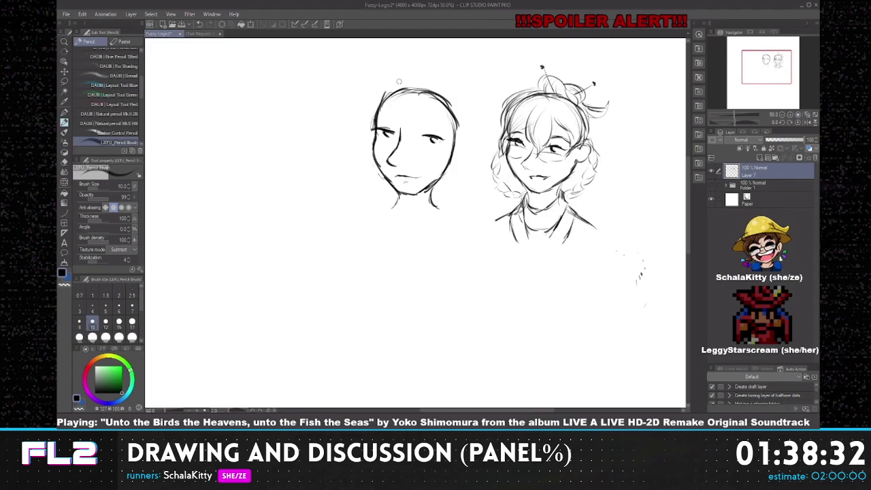
- Replace the new head's skull outline with side-swept hair falling to the jaw on one side, and add an ear on the other
{"action": "mouse_move", "coordinate": [382, 106]}
{"action": "left_mouse_down"}
{"action": "mouse_move", "coordinate": [395, 84]}
{"action": "mouse_move", "coordinate": [382, 106]}
{"action": "mouse_move", "coordinate": [413, 85]}
{"action": "mouse_move", "coordinate": [433, 92]}
{"action": "mouse_move", "coordinate": [454, 127]}
{"action": "mouse_move", "coordinate": [453, 167]}
{"action": "left_mouse_up"}
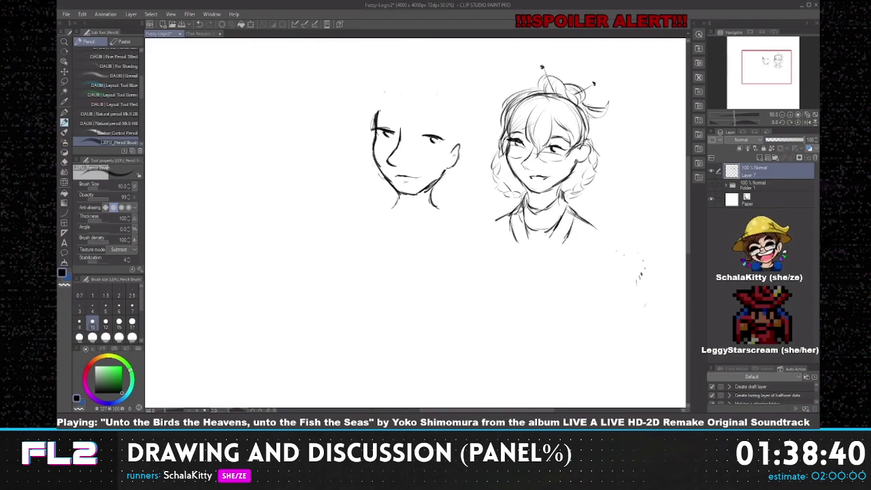
{"action": "left_click_drag", "start_coordinate": [442, 89], "coordinate": [449, 102]}
{"action": "left_click_drag", "start_coordinate": [408, 80], "coordinate": [449, 92]}
{"action": "mouse_move", "coordinate": [388, 68]}
{"action": "left_mouse_down"}
{"action": "mouse_move", "coordinate": [417, 83]}
{"action": "mouse_move", "coordinate": [353, 111]}
{"action": "mouse_move", "coordinate": [374, 107]}
{"action": "mouse_move", "coordinate": [343, 151]}
{"action": "left_mouse_up"}
{"action": "mouse_move", "coordinate": [369, 121]}
{"action": "left_mouse_down"}
{"action": "mouse_move", "coordinate": [352, 143]}
{"action": "mouse_move", "coordinate": [368, 197]}
{"action": "mouse_move", "coordinate": [395, 187]}
{"action": "left_mouse_up"}
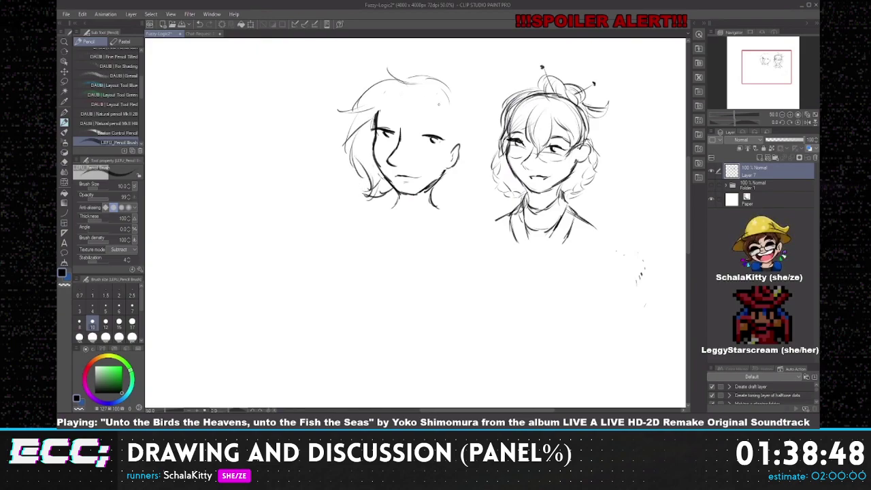
{"action": "mouse_move", "coordinate": [400, 115]}
{"action": "left_mouse_down"}
{"action": "mouse_move", "coordinate": [439, 107]}
{"action": "mouse_move", "coordinate": [404, 124]}
{"action": "mouse_move", "coordinate": [461, 141]}
{"action": "left_mouse_up"}
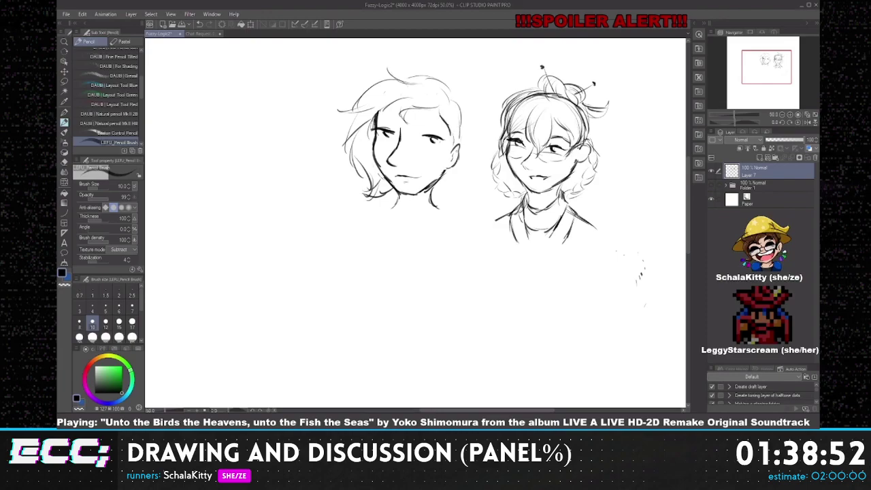
{"action": "left_click_drag", "start_coordinate": [456, 108], "coordinate": [465, 153]}
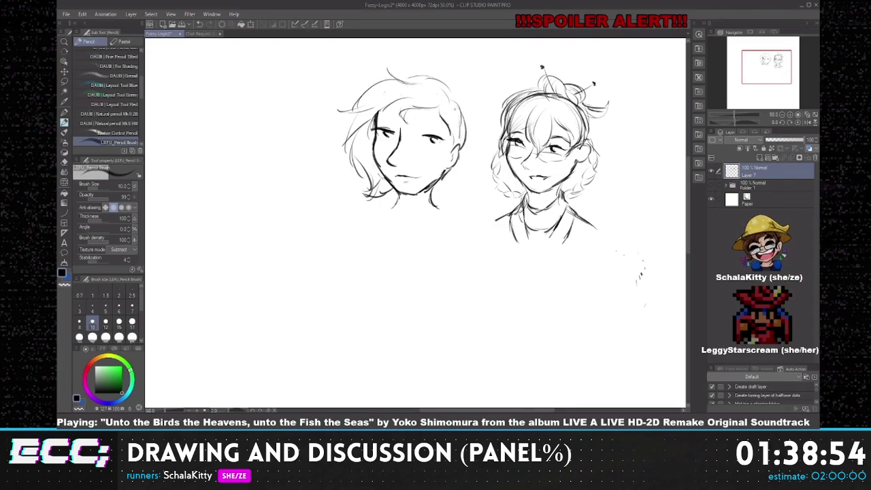
{"action": "left_click_drag", "start_coordinate": [422, 122], "coordinate": [444, 129]}
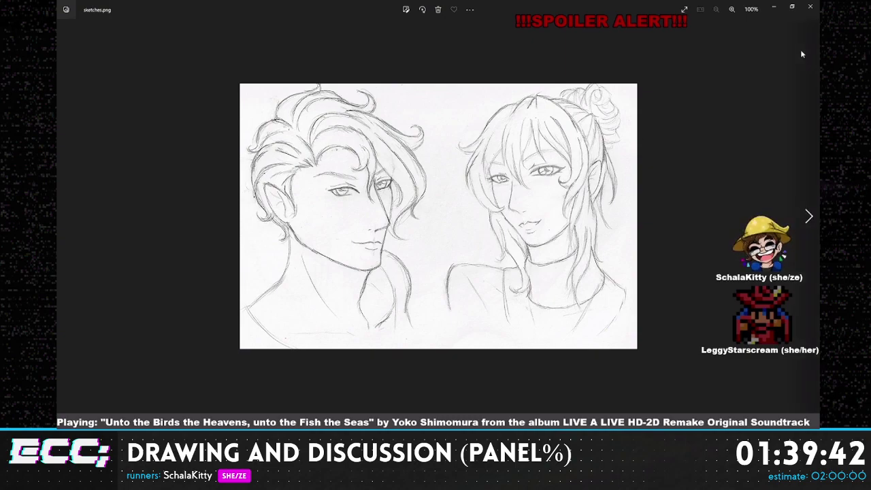
- Close the sketches.png reference image and sketch a third oval head outline with a short neck below the two characters
{"action": "left_click", "coordinate": [810, 8]}
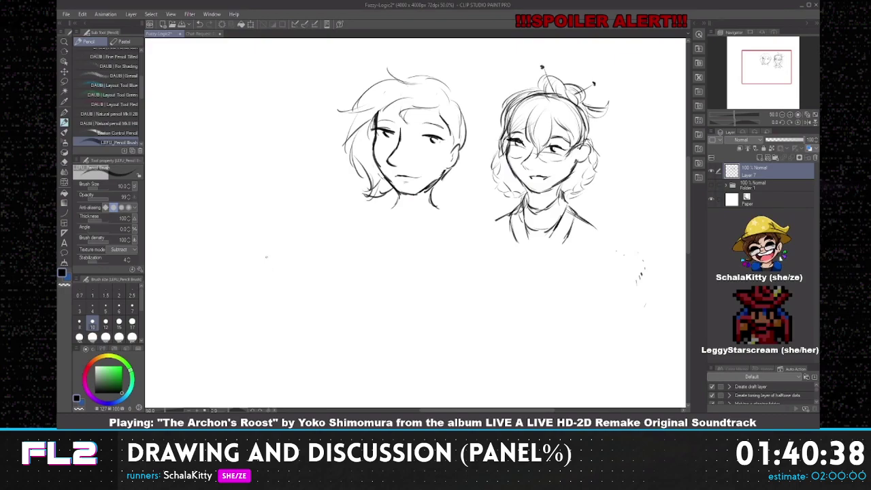
{"action": "mouse_move", "coordinate": [270, 254]}
{"action": "left_mouse_down"}
{"action": "mouse_move", "coordinate": [232, 319]}
{"action": "mouse_move", "coordinate": [250, 336]}
{"action": "left_mouse_up"}
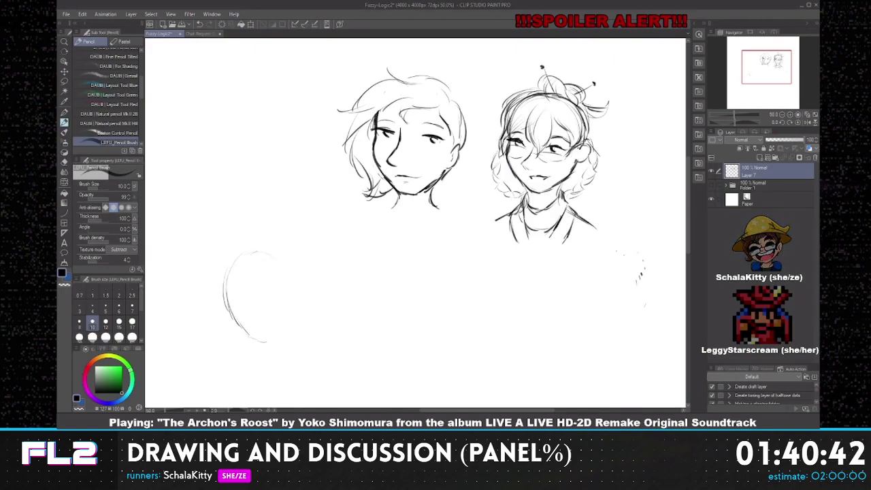
{"action": "mouse_move", "coordinate": [257, 251]}
{"action": "left_mouse_down"}
{"action": "mouse_move", "coordinate": [289, 261]}
{"action": "mouse_move", "coordinate": [297, 308]}
{"action": "mouse_move", "coordinate": [274, 338]}
{"action": "left_mouse_up"}
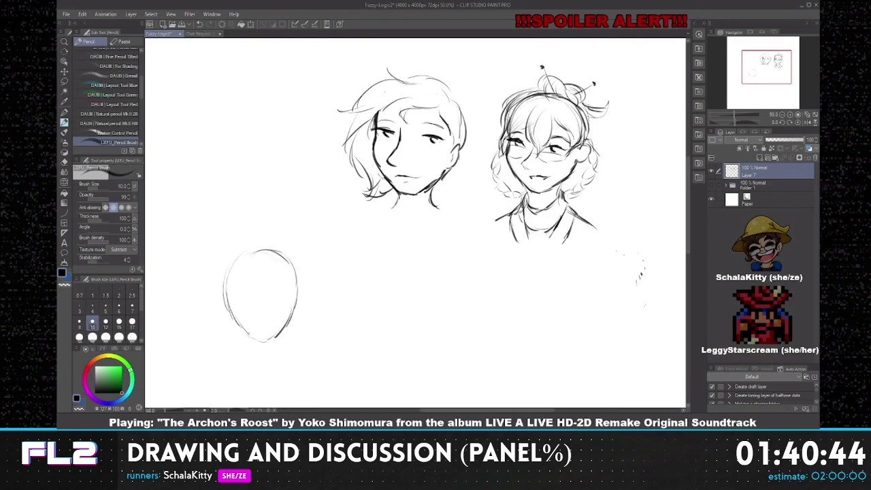
{"action": "mouse_move", "coordinate": [230, 285]}
{"action": "left_mouse_down"}
{"action": "mouse_move", "coordinate": [247, 335]}
{"action": "mouse_move", "coordinate": [242, 353]}
{"action": "mouse_move", "coordinate": [279, 353]}
{"action": "left_mouse_up"}
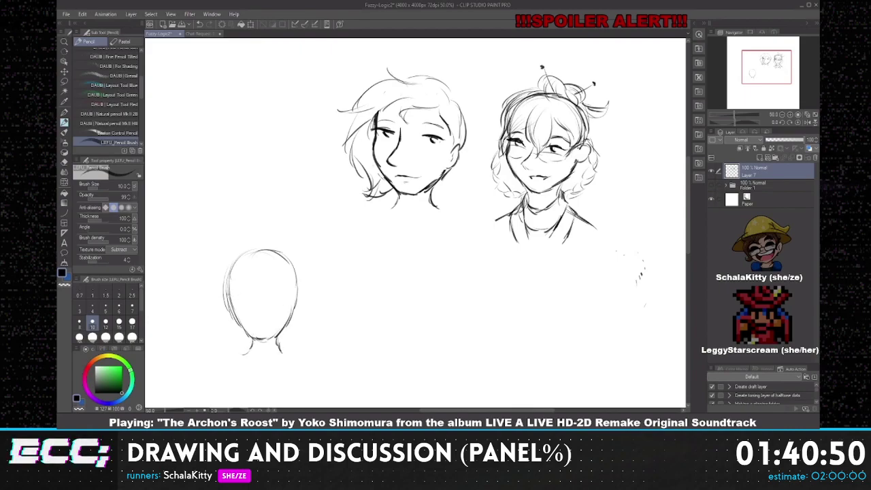
- Sketch narrow eyes, an angular nose and a small straight mouth on the third head below the two characters
{"action": "left_click_drag", "start_coordinate": [232, 295], "coordinate": [288, 292]}
{"action": "mouse_move", "coordinate": [276, 297]}
{"action": "left_mouse_down"}
{"action": "mouse_move", "coordinate": [249, 308]}
{"action": "mouse_move", "coordinate": [263, 324]}
{"action": "left_mouse_up"}
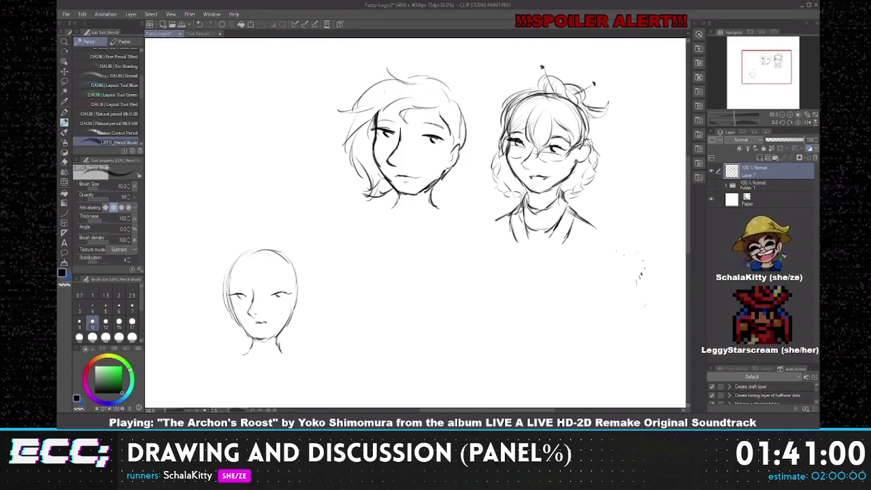
{"action": "left_click_drag", "start_coordinate": [252, 322], "coordinate": [260, 324]}
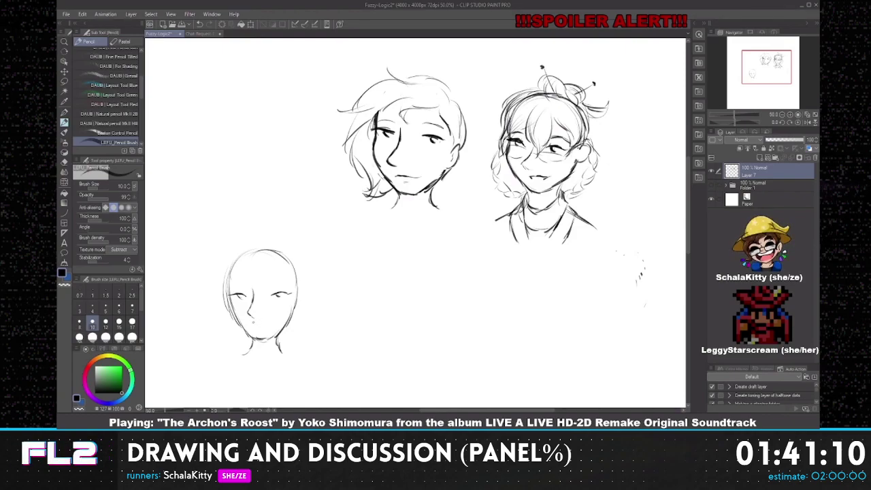
{"action": "left_click_drag", "start_coordinate": [255, 326], "coordinate": [260, 326]}
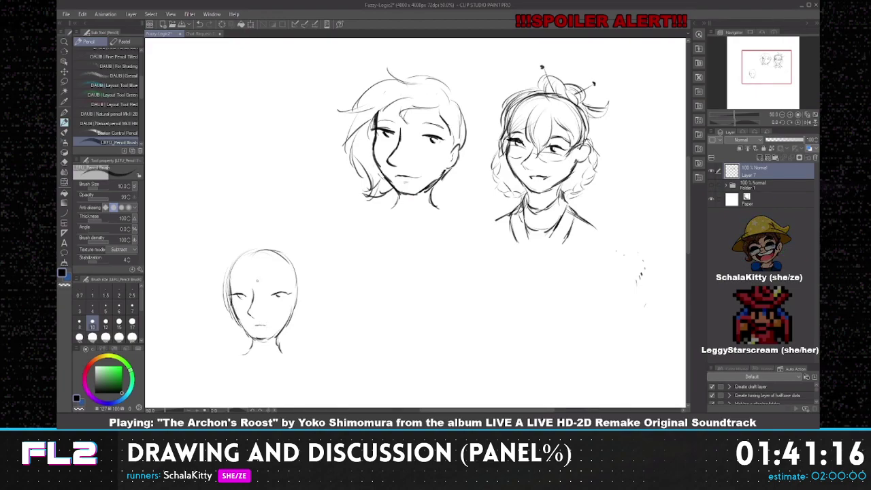
- Sketch short hair with jagged bangs, a stray tuft on the crown and side locks on the third head, and add an ear
{"action": "mouse_move", "coordinate": [266, 266]}
{"action": "left_mouse_down"}
{"action": "mouse_move", "coordinate": [256, 286]}
{"action": "mouse_move", "coordinate": [263, 298]}
{"action": "left_mouse_up"}
{"action": "mouse_move", "coordinate": [284, 252]}
{"action": "left_mouse_down"}
{"action": "mouse_move", "coordinate": [254, 228]}
{"action": "mouse_move", "coordinate": [220, 286]}
{"action": "mouse_move", "coordinate": [247, 296]}
{"action": "left_mouse_up"}
{"action": "left_click_drag", "start_coordinate": [247, 284], "coordinate": [299, 295]}
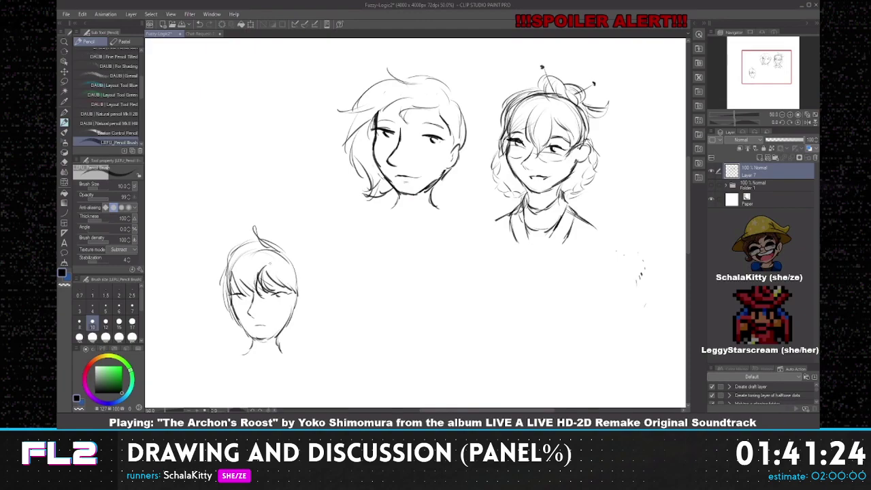
{"action": "left_click_drag", "start_coordinate": [230, 290], "coordinate": [226, 316]}
{"action": "mouse_move", "coordinate": [291, 297]}
{"action": "left_mouse_down"}
{"action": "mouse_move", "coordinate": [295, 312]}
{"action": "mouse_move", "coordinate": [286, 318]}
{"action": "left_mouse_up"}
{"action": "mouse_move", "coordinate": [295, 283]}
{"action": "left_mouse_down"}
{"action": "mouse_move", "coordinate": [302, 315]}
{"action": "mouse_move", "coordinate": [290, 320]}
{"action": "left_mouse_up"}
{"action": "left_click_drag", "start_coordinate": [283, 244], "coordinate": [301, 255]}
{"action": "left_click_drag", "start_coordinate": [298, 246], "coordinate": [308, 304]}
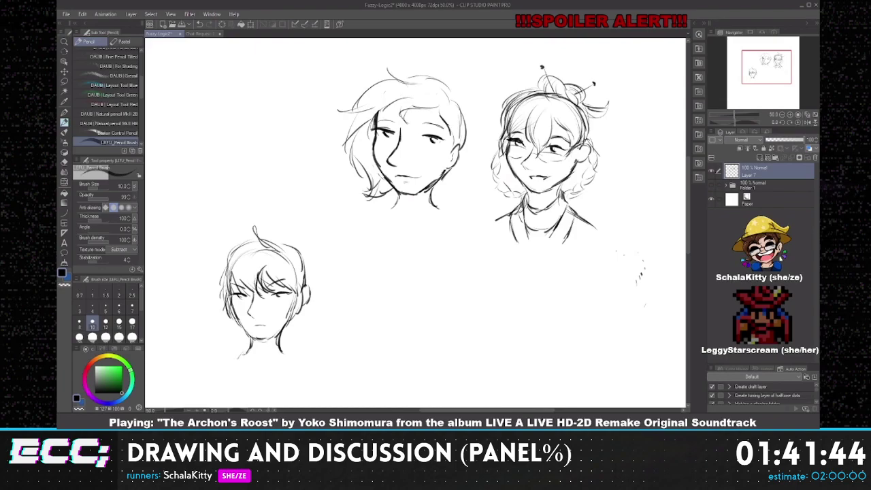
- Sketch a rounded shirt neckline and collar with sloping shoulder lines beneath the third head's neck
{"action": "left_click_drag", "start_coordinate": [241, 357], "coordinate": [243, 375]}
{"action": "left_click_drag", "start_coordinate": [290, 354], "coordinate": [261, 384]}
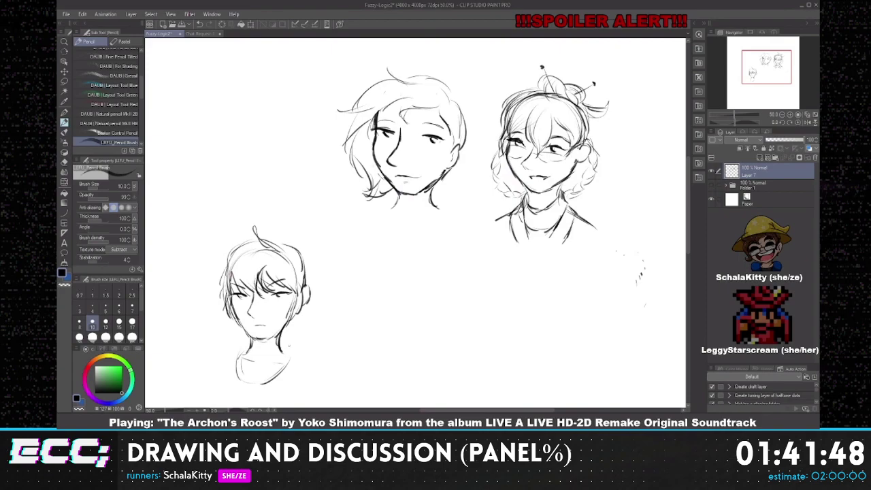
{"action": "left_click_drag", "start_coordinate": [291, 351], "coordinate": [296, 367]}
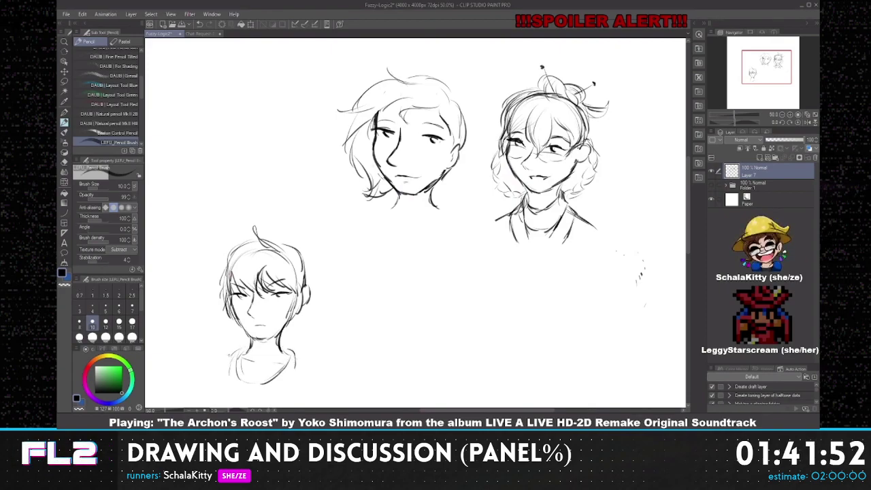
{"action": "left_click_drag", "start_coordinate": [234, 353], "coordinate": [212, 364]}
{"action": "left_click_drag", "start_coordinate": [309, 364], "coordinate": [320, 373]}
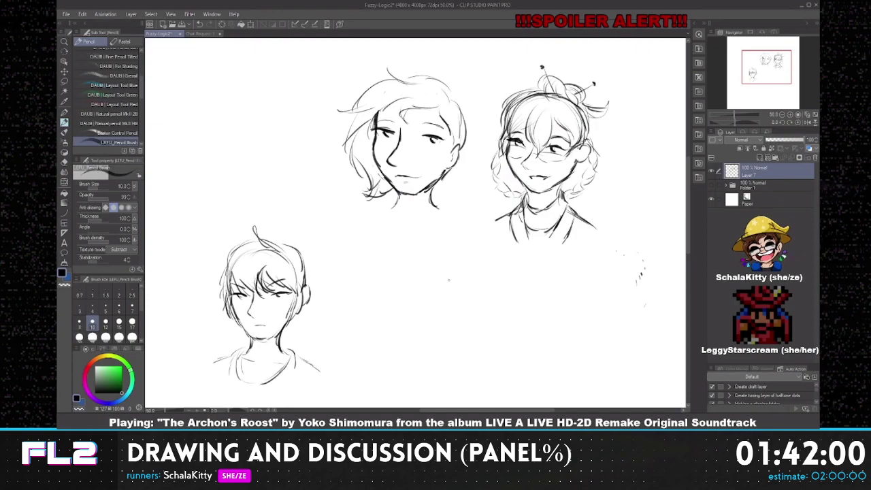
- Sketch a fourth, rounder head outline beside the third bust, with a short neck, curved neckline and small rounded shoulders
{"action": "mouse_move", "coordinate": [427, 277]}
{"action": "left_mouse_down"}
{"action": "mouse_move", "coordinate": [442, 321]}
{"action": "mouse_move", "coordinate": [473, 277]}
{"action": "mouse_move", "coordinate": [491, 326]}
{"action": "left_mouse_up"}
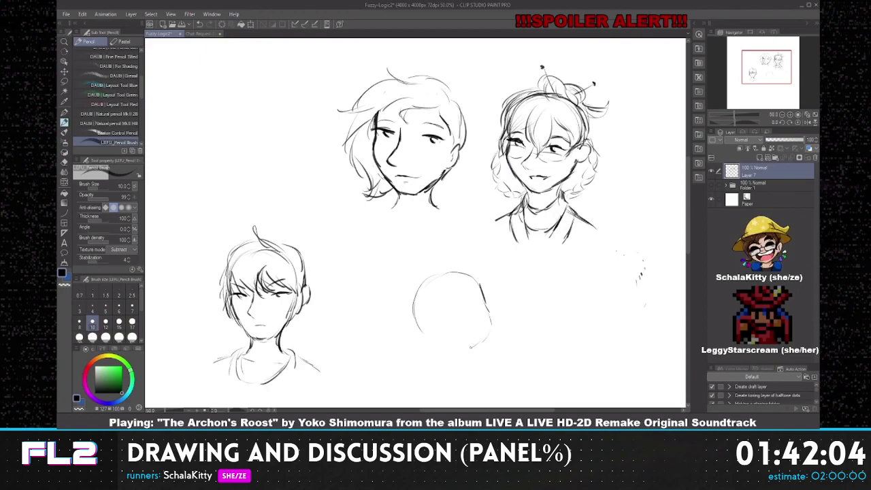
{"action": "mouse_move", "coordinate": [431, 275]}
{"action": "left_mouse_down"}
{"action": "mouse_move", "coordinate": [418, 295]}
{"action": "mouse_move", "coordinate": [434, 342]}
{"action": "mouse_move", "coordinate": [451, 359]}
{"action": "mouse_move", "coordinate": [475, 349]}
{"action": "mouse_move", "coordinate": [424, 356]}
{"action": "mouse_move", "coordinate": [411, 383]}
{"action": "left_mouse_up"}
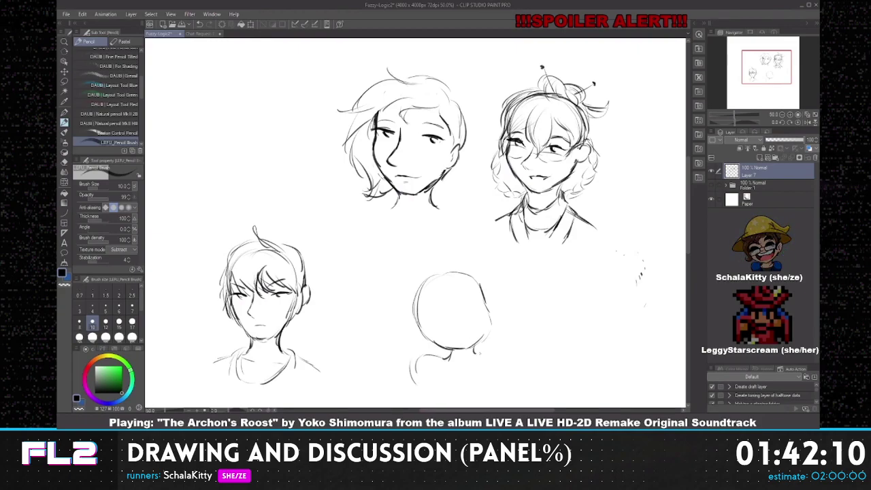
{"action": "mouse_move", "coordinate": [444, 361]}
{"action": "left_mouse_down"}
{"action": "mouse_move", "coordinate": [452, 371]}
{"action": "mouse_move", "coordinate": [479, 370]}
{"action": "mouse_move", "coordinate": [441, 381]}
{"action": "mouse_move", "coordinate": [496, 376]}
{"action": "left_mouse_up"}
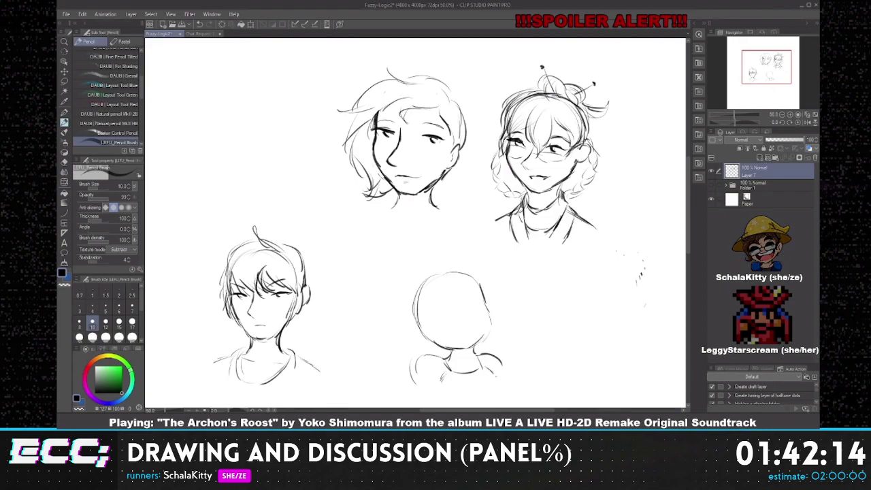
- Sketch chin-length bobbed hair with short curved bangs around the fourth head, and add a small ear
{"action": "left_click_drag", "start_coordinate": [434, 265], "coordinate": [403, 304]}
{"action": "mouse_move", "coordinate": [414, 280]}
{"action": "left_mouse_down"}
{"action": "mouse_move", "coordinate": [407, 341]}
{"action": "mouse_move", "coordinate": [435, 355]}
{"action": "left_mouse_up"}
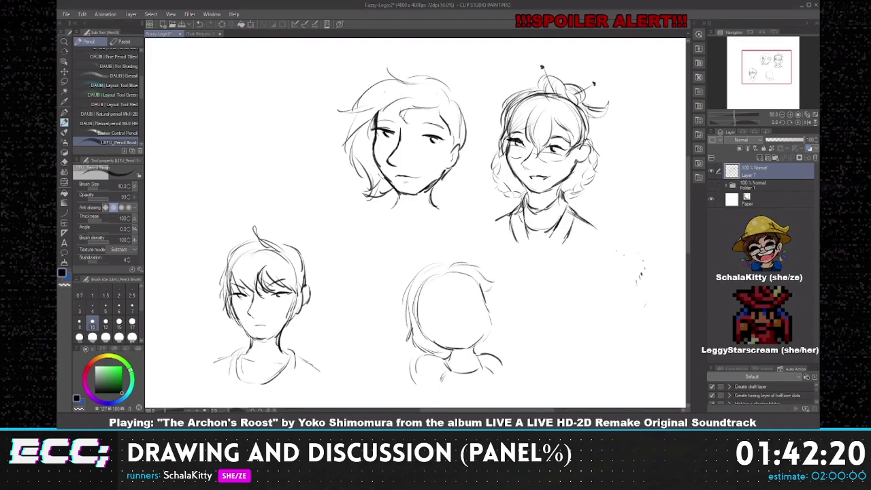
{"action": "left_click_drag", "start_coordinate": [467, 267], "coordinate": [487, 294]}
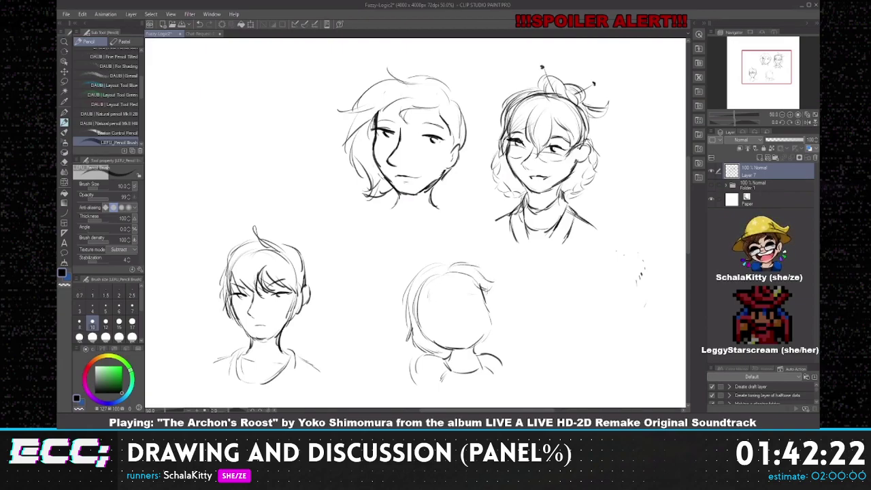
{"action": "mouse_move", "coordinate": [429, 289]}
{"action": "left_mouse_down"}
{"action": "mouse_move", "coordinate": [435, 304]}
{"action": "mouse_move", "coordinate": [444, 302]}
{"action": "left_mouse_up"}
{"action": "left_click_drag", "start_coordinate": [440, 291], "coordinate": [459, 298]}
{"action": "left_click_drag", "start_coordinate": [453, 285], "coordinate": [469, 294]}
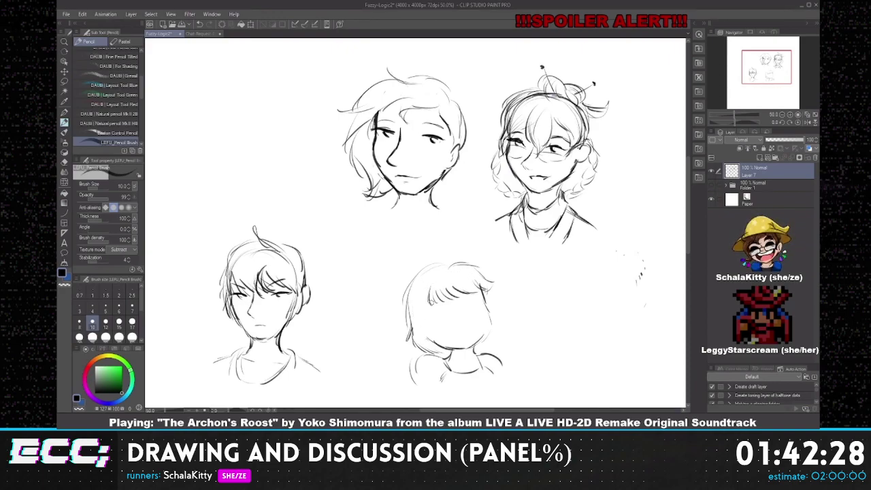
{"action": "left_click_drag", "start_coordinate": [430, 294], "coordinate": [425, 320]}
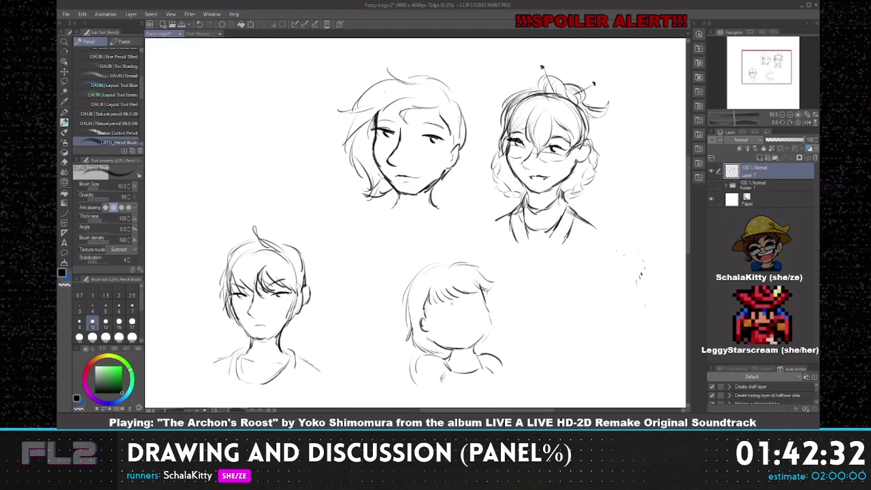
- Sketch curved upper eyelids with lashes and a tiny nose on the fourth face
{"action": "left_click", "coordinate": [439, 314]}
{"action": "left_click_drag", "start_coordinate": [433, 315], "coordinate": [481, 305]}
{"action": "left_click_drag", "start_coordinate": [428, 315], "coordinate": [484, 302]}
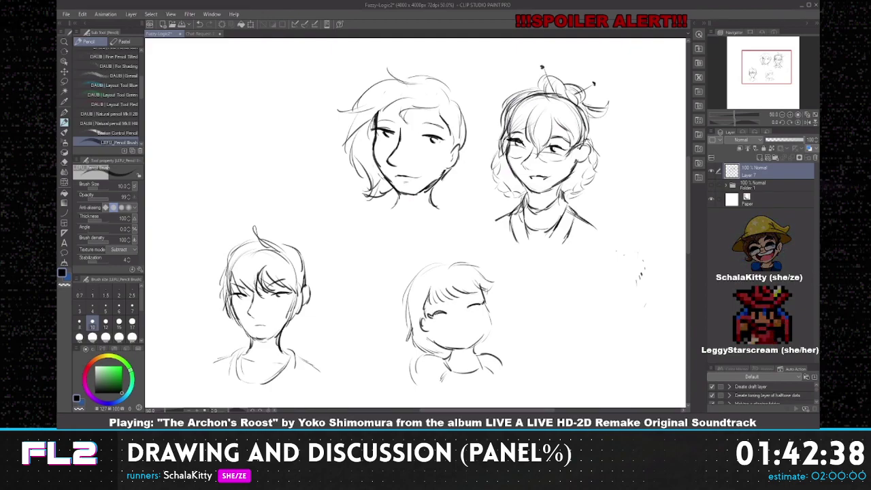
{"action": "left_click_drag", "start_coordinate": [473, 307], "coordinate": [476, 314]}
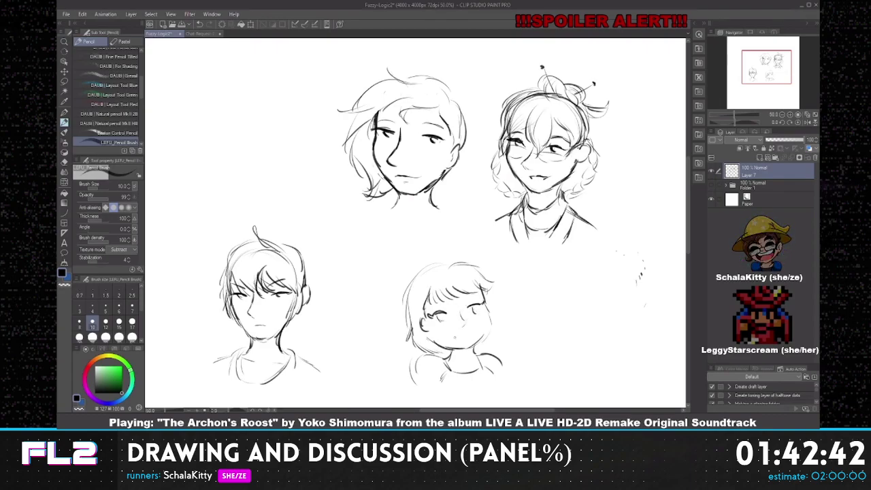
- Add a small smile to the fourth face, darken the shoulder and neckline strokes, and draw the hair along the far cheek
{"action": "mouse_move", "coordinate": [451, 334]}
{"action": "left_mouse_down"}
{"action": "mouse_move", "coordinate": [471, 331]}
{"action": "mouse_move", "coordinate": [417, 361]}
{"action": "mouse_move", "coordinate": [412, 383]}
{"action": "left_mouse_up"}
{"action": "left_click_drag", "start_coordinate": [447, 359], "coordinate": [440, 380]}
{"action": "mouse_move", "coordinate": [480, 359]}
{"action": "left_mouse_down"}
{"action": "mouse_move", "coordinate": [488, 370]}
{"action": "mouse_move", "coordinate": [470, 371]}
{"action": "mouse_move", "coordinate": [504, 375]}
{"action": "left_mouse_up"}
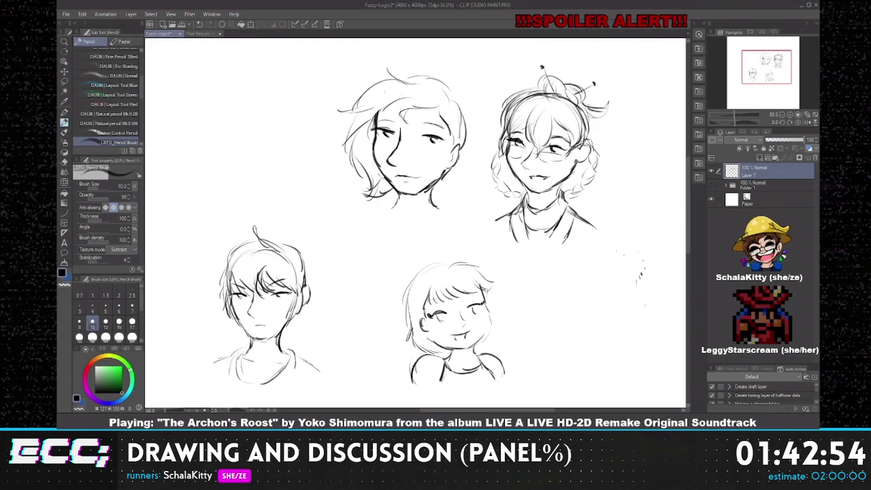
{"action": "mouse_move", "coordinate": [486, 297]}
{"action": "left_mouse_down"}
{"action": "mouse_move", "coordinate": [501, 318]}
{"action": "mouse_move", "coordinate": [489, 347]}
{"action": "left_mouse_up"}
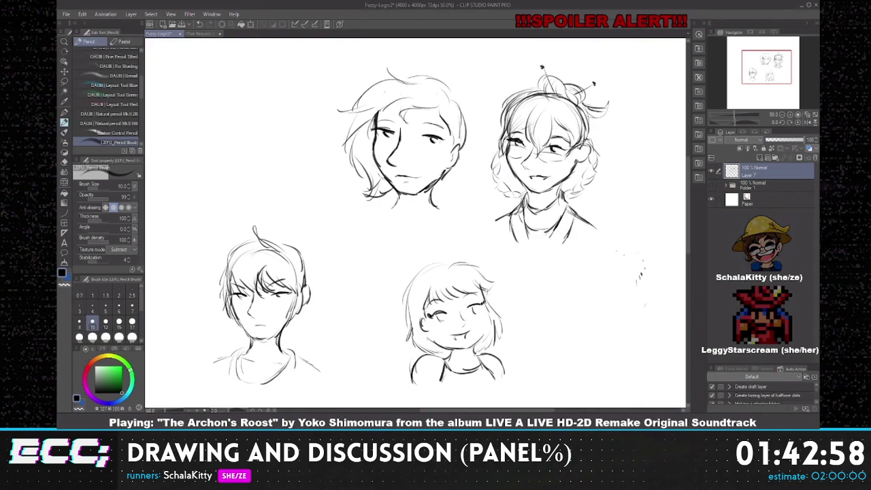
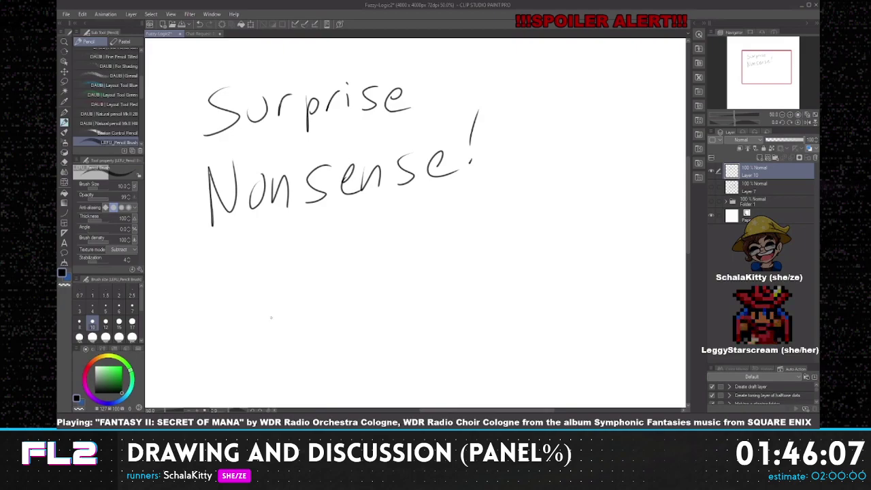
- Draw two hearts below the "Surprise Nonsense!" lettering, one on each side of the canvas
{"action": "mouse_move", "coordinate": [272, 333]}
{"action": "left_mouse_down"}
{"action": "mouse_move", "coordinate": [262, 281]}
{"action": "mouse_move", "coordinate": [271, 334]}
{"action": "left_mouse_up"}
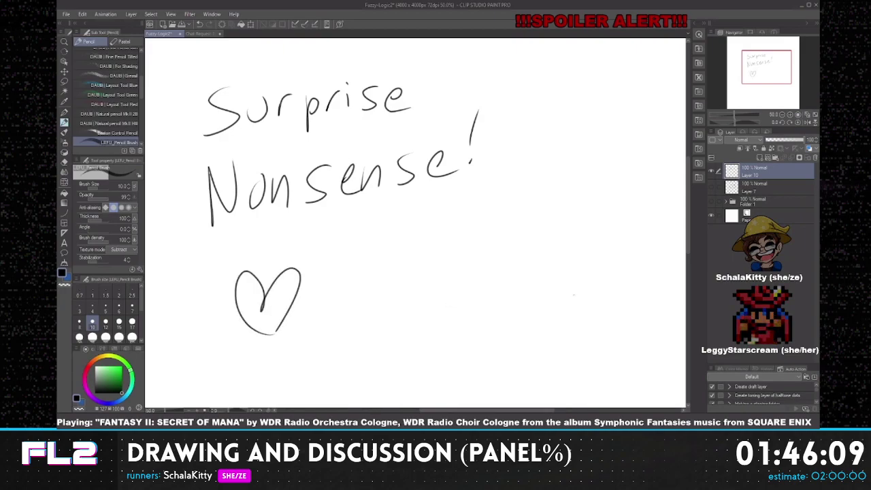
{"action": "mouse_move", "coordinate": [568, 313]}
{"action": "left_mouse_down"}
{"action": "mouse_move", "coordinate": [583, 274]}
{"action": "mouse_move", "coordinate": [568, 313]}
{"action": "left_mouse_up"}
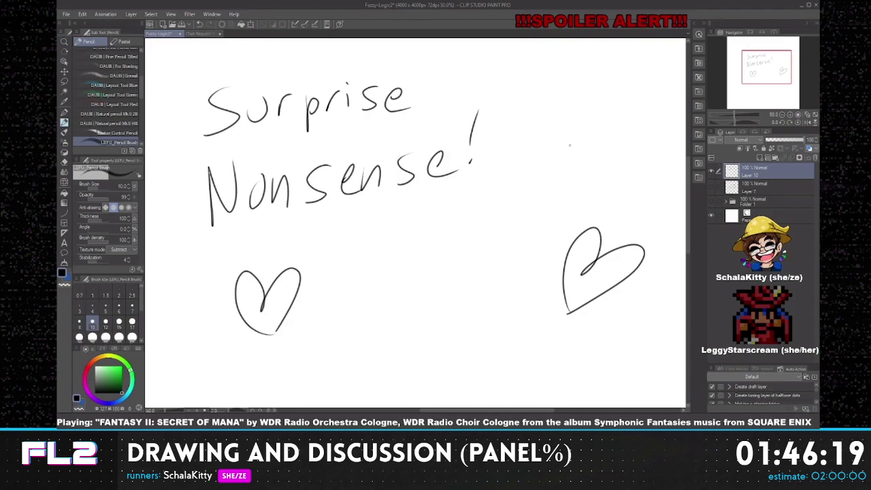
- Hide Layer 10, add a new layer on top, move Layers 10 and 7 into Folder 1, and make the new layer active
{"action": "left_click", "coordinate": [712, 171]}
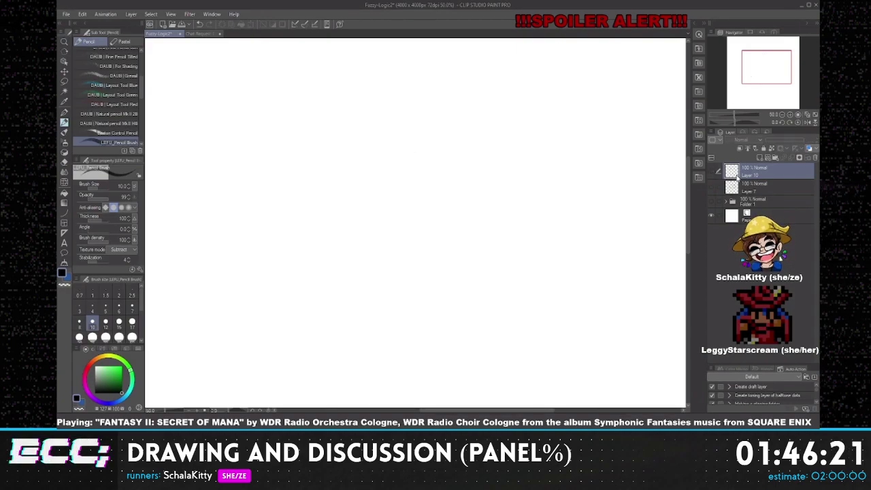
{"action": "left_click", "coordinate": [767, 157]}
{"action": "left_click", "coordinate": [757, 207]}
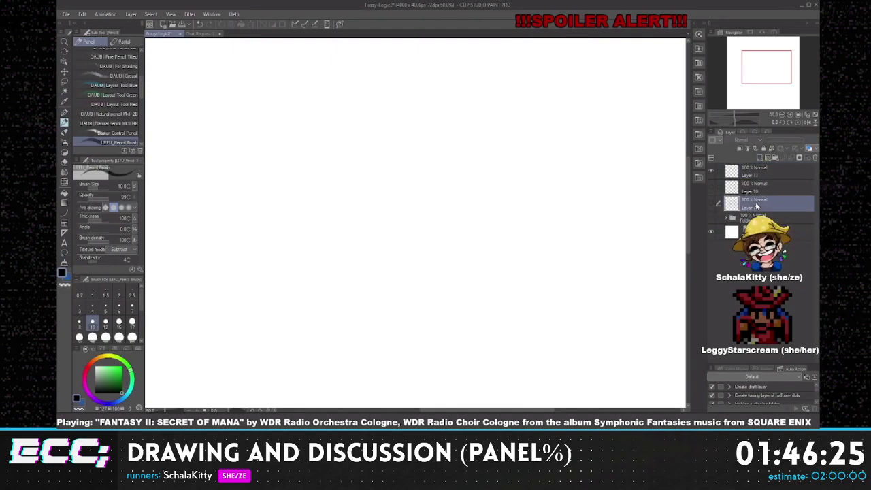
{"action": "mouse_move", "coordinate": [757, 209]}
{"action": "left_mouse_down"}
{"action": "mouse_move", "coordinate": [758, 219]}
{"action": "mouse_move", "coordinate": [762, 203]}
{"action": "left_mouse_up"}
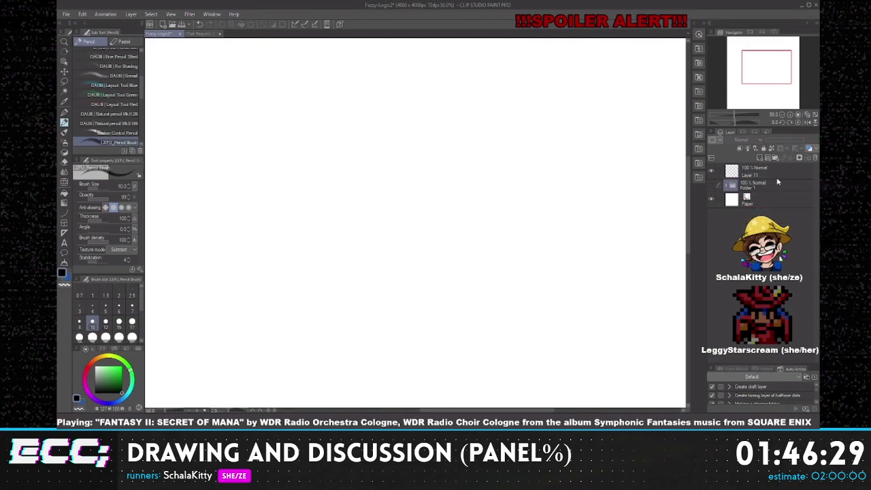
{"action": "left_click", "coordinate": [781, 176]}
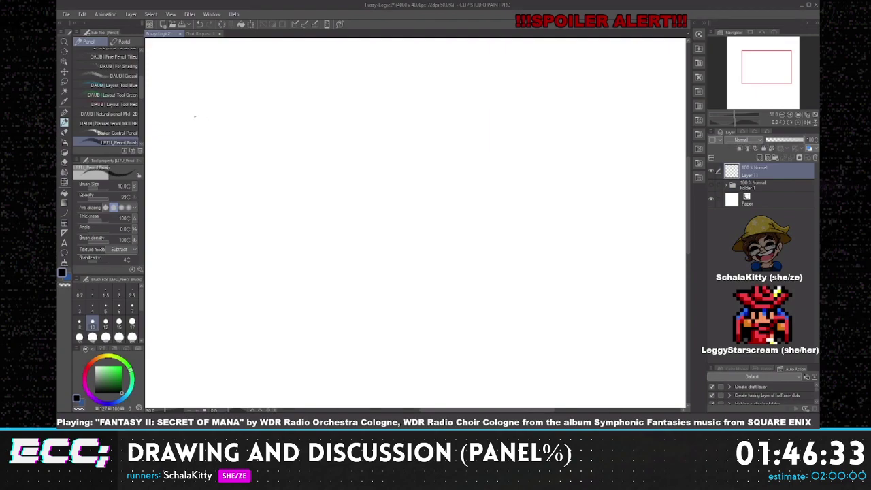
- Undo a small trial circle and sketch a large round body with overlapping strokes slightly off the canvas centre
{"action": "left_click_drag", "start_coordinate": [202, 113], "coordinate": [204, 113]}
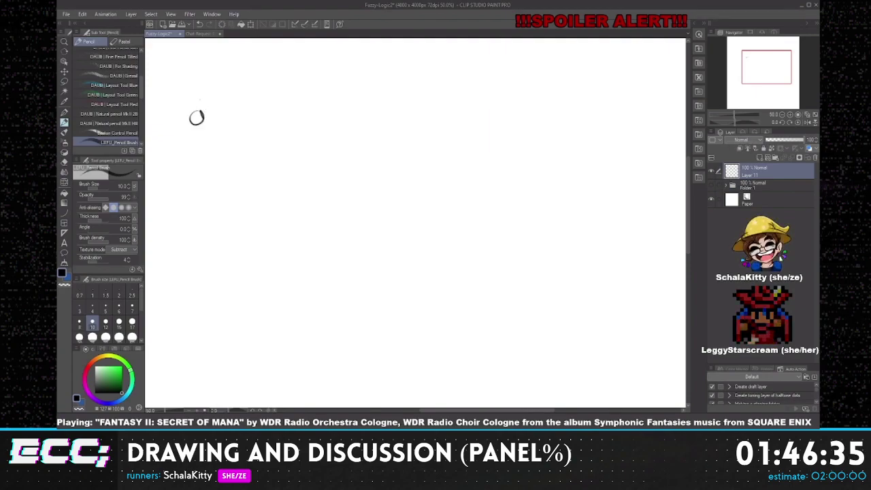
{"action": "key", "text": "ctrl+z"}
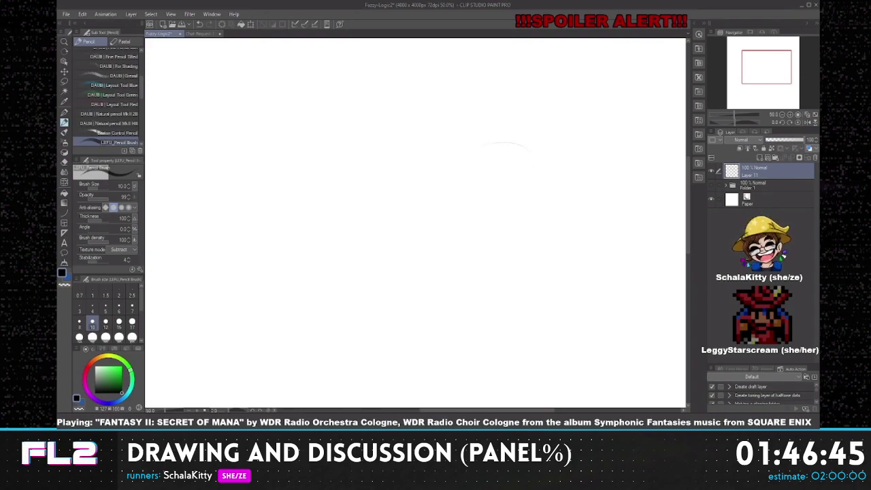
{"action": "left_click_drag", "start_coordinate": [401, 199], "coordinate": [524, 147]}
{"action": "mouse_move", "coordinate": [423, 170]}
{"action": "left_mouse_down"}
{"action": "mouse_move", "coordinate": [393, 253]}
{"action": "mouse_move", "coordinate": [407, 280]}
{"action": "mouse_move", "coordinate": [463, 305]}
{"action": "left_mouse_up"}
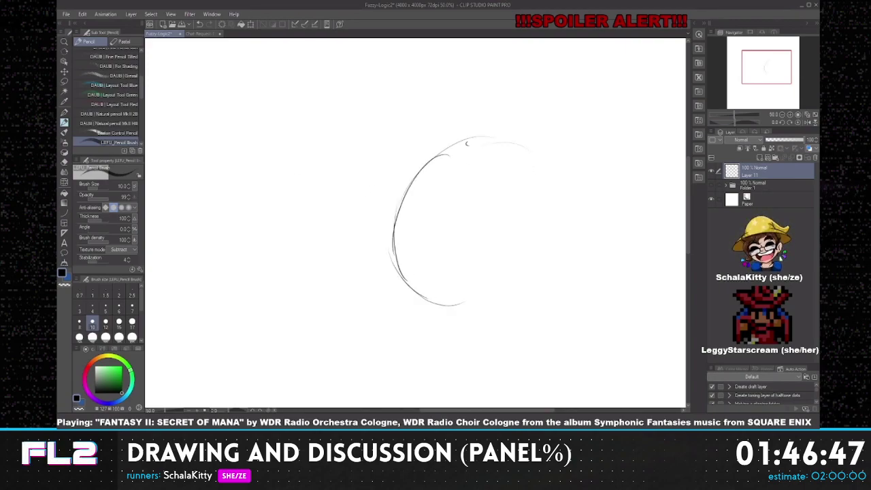
{"action": "mouse_move", "coordinate": [467, 144]}
{"action": "left_mouse_down"}
{"action": "mouse_move", "coordinate": [550, 153]}
{"action": "mouse_move", "coordinate": [568, 197]}
{"action": "left_mouse_up"}
{"action": "left_click_drag", "start_coordinate": [555, 167], "coordinate": [578, 249]}
{"action": "mouse_move", "coordinate": [578, 218]}
{"action": "left_mouse_down"}
{"action": "mouse_move", "coordinate": [576, 272]}
{"action": "mouse_move", "coordinate": [480, 312]}
{"action": "mouse_move", "coordinate": [450, 305]}
{"action": "left_mouse_up"}
{"action": "left_click_drag", "start_coordinate": [490, 126], "coordinate": [433, 165]}
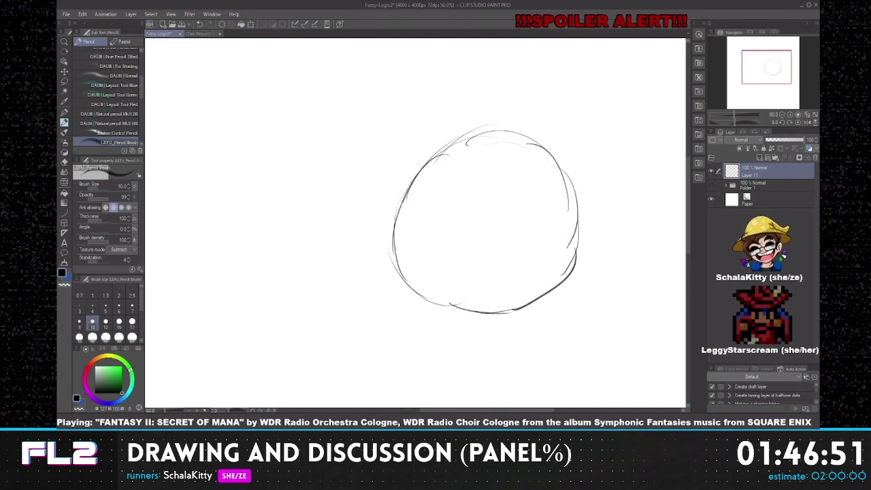
{"action": "left_click_drag", "start_coordinate": [404, 203], "coordinate": [415, 292]}
{"action": "left_click_drag", "start_coordinate": [399, 261], "coordinate": [441, 306]}
{"action": "mouse_move", "coordinate": [466, 129]}
{"action": "left_mouse_down"}
{"action": "mouse_move", "coordinate": [550, 142]}
{"action": "mouse_move", "coordinate": [580, 211]}
{"action": "mouse_move", "coordinate": [579, 265]}
{"action": "mouse_move", "coordinate": [552, 293]}
{"action": "left_mouse_up"}
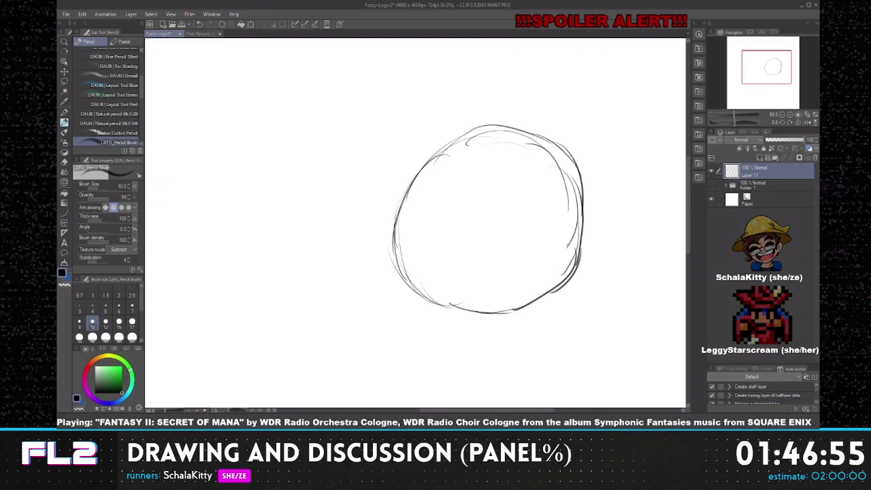
- Sketch one raised and one lowered stubby arm on the round body, and outline its face area with a notched upper edge
{"action": "mouse_move", "coordinate": [564, 244]}
{"action": "left_mouse_down"}
{"action": "mouse_move", "coordinate": [504, 281]}
{"action": "mouse_move", "coordinate": [555, 294]}
{"action": "left_mouse_up"}
{"action": "mouse_move", "coordinate": [373, 186]}
{"action": "left_mouse_down"}
{"action": "mouse_move", "coordinate": [396, 204]}
{"action": "mouse_move", "coordinate": [361, 238]}
{"action": "mouse_move", "coordinate": [387, 260]}
{"action": "left_mouse_up"}
{"action": "mouse_move", "coordinate": [399, 229]}
{"action": "left_mouse_down"}
{"action": "mouse_move", "coordinate": [450, 253]}
{"action": "mouse_move", "coordinate": [522, 247]}
{"action": "left_mouse_up"}
{"action": "mouse_move", "coordinate": [429, 162]}
{"action": "left_mouse_down"}
{"action": "mouse_move", "coordinate": [472, 177]}
{"action": "mouse_move", "coordinate": [502, 165]}
{"action": "mouse_move", "coordinate": [529, 204]}
{"action": "mouse_move", "coordinate": [527, 236]}
{"action": "left_mouse_up"}
- Sketch two large rounded feet under the round body and add arched, smiling eyes inside the face outline
{"action": "mouse_move", "coordinate": [382, 307]}
{"action": "left_mouse_down"}
{"action": "mouse_move", "coordinate": [412, 289]}
{"action": "mouse_move", "coordinate": [405, 337]}
{"action": "mouse_move", "coordinate": [417, 336]}
{"action": "left_mouse_up"}
{"action": "mouse_move", "coordinate": [469, 312]}
{"action": "left_mouse_down"}
{"action": "mouse_move", "coordinate": [454, 331]}
{"action": "mouse_move", "coordinate": [452, 346]}
{"action": "mouse_move", "coordinate": [583, 341]}
{"action": "mouse_move", "coordinate": [561, 294]}
{"action": "left_mouse_up"}
{"action": "left_click_drag", "start_coordinate": [416, 336], "coordinate": [455, 336]}
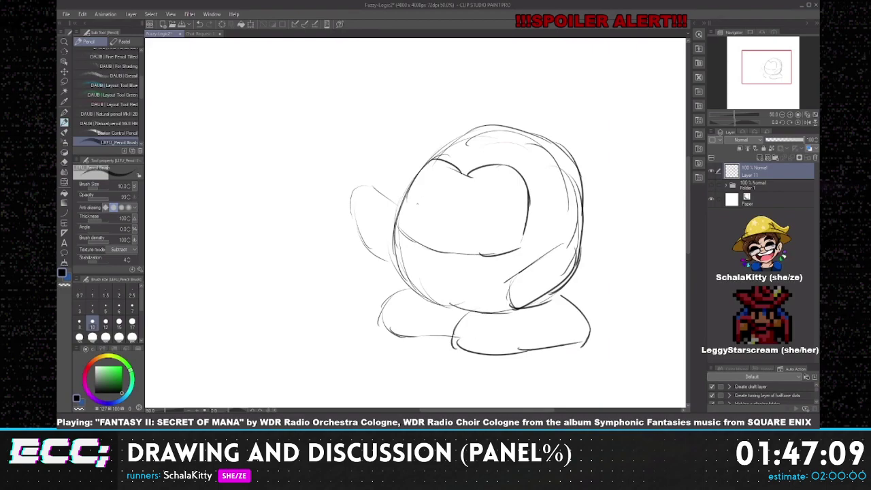
{"action": "mouse_move", "coordinate": [416, 206]}
{"action": "left_mouse_down"}
{"action": "mouse_move", "coordinate": [441, 205]}
{"action": "mouse_move", "coordinate": [438, 220]}
{"action": "mouse_move", "coordinate": [501, 201]}
{"action": "mouse_move", "coordinate": [505, 224]}
{"action": "left_mouse_up"}
{"action": "left_click", "coordinate": [486, 202]}
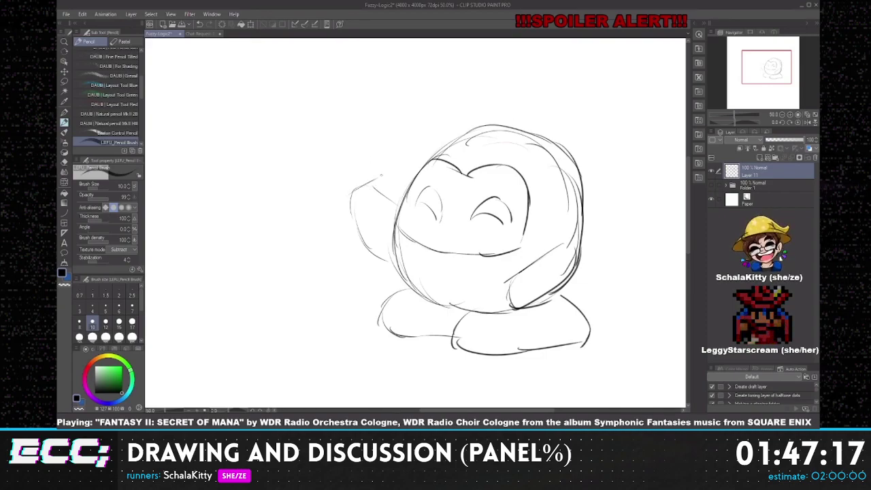
- Draw a sword in the raised hand, with a crossguard, a wrapped grip and a long curved blade pointing up
{"action": "mouse_move", "coordinate": [337, 198]}
{"action": "left_mouse_down"}
{"action": "mouse_move", "coordinate": [378, 176]}
{"action": "mouse_move", "coordinate": [365, 176]}
{"action": "mouse_move", "coordinate": [380, 183]}
{"action": "mouse_move", "coordinate": [369, 221]}
{"action": "left_mouse_up"}
{"action": "mouse_move", "coordinate": [373, 188]}
{"action": "left_mouse_down"}
{"action": "mouse_move", "coordinate": [372, 220]}
{"action": "mouse_move", "coordinate": [380, 194]}
{"action": "mouse_move", "coordinate": [380, 203]}
{"action": "mouse_move", "coordinate": [363, 221]}
{"action": "mouse_move", "coordinate": [373, 194]}
{"action": "mouse_move", "coordinate": [397, 214]}
{"action": "left_mouse_up"}
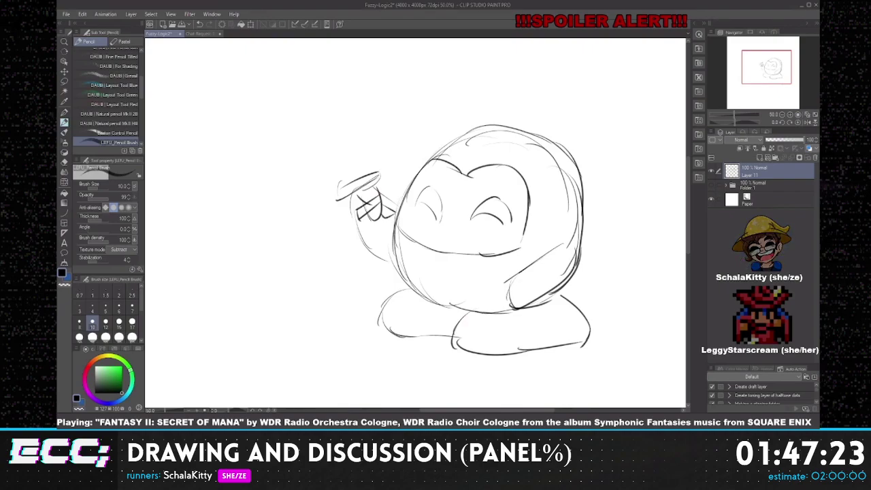
{"action": "mouse_move", "coordinate": [350, 177]}
{"action": "left_mouse_down"}
{"action": "mouse_move", "coordinate": [351, 113]}
{"action": "mouse_move", "coordinate": [390, 79]}
{"action": "mouse_move", "coordinate": [372, 169]}
{"action": "left_mouse_up"}
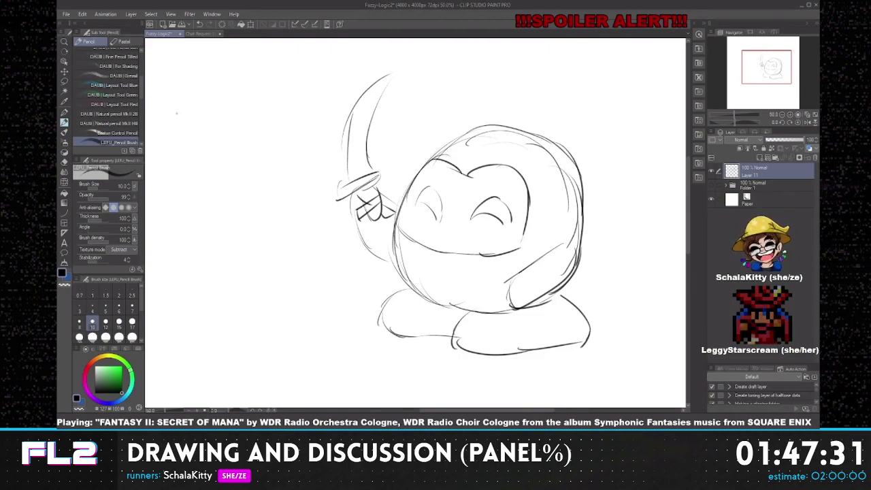
- Sketch a slanted, curved-sided panel beside the raised sword and divide it into three sections with two curved lines
{"action": "mouse_move", "coordinate": [171, 143]}
{"action": "left_mouse_down"}
{"action": "mouse_move", "coordinate": [178, 207]}
{"action": "mouse_move", "coordinate": [276, 116]}
{"action": "mouse_move", "coordinate": [312, 182]}
{"action": "left_mouse_up"}
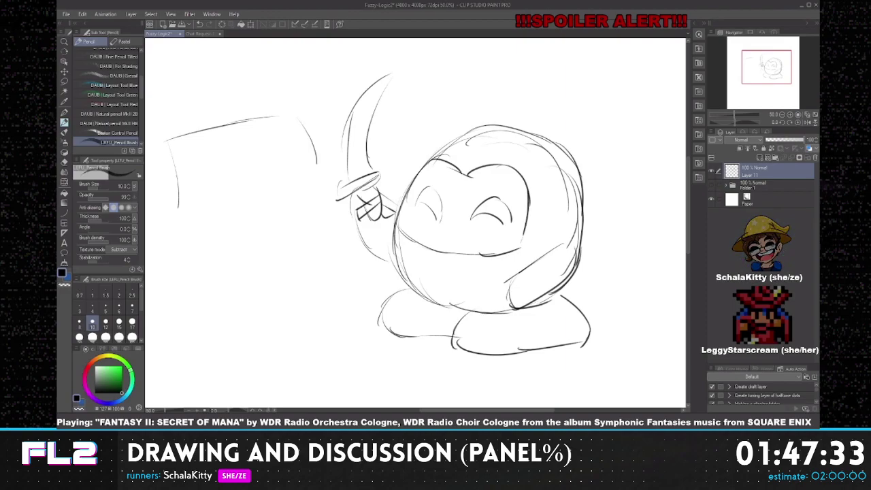
{"action": "left_click_drag", "start_coordinate": [217, 134], "coordinate": [238, 211]}
{"action": "left_click_drag", "start_coordinate": [273, 127], "coordinate": [278, 198]}
{"action": "left_click_drag", "start_coordinate": [187, 216], "coordinate": [324, 181]}
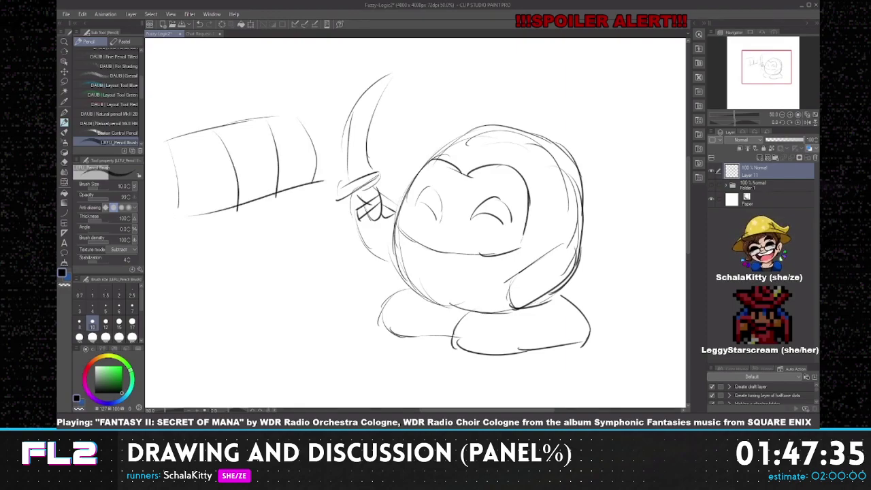
- Sketch a small round figure with a little looped detail at its lower edge inside each of the panel's three sections
{"action": "mouse_move", "coordinate": [203, 189]}
{"action": "left_mouse_down"}
{"action": "mouse_move", "coordinate": [185, 179]}
{"action": "mouse_move", "coordinate": [183, 201]}
{"action": "mouse_move", "coordinate": [208, 163]}
{"action": "mouse_move", "coordinate": [223, 187]}
{"action": "left_mouse_up"}
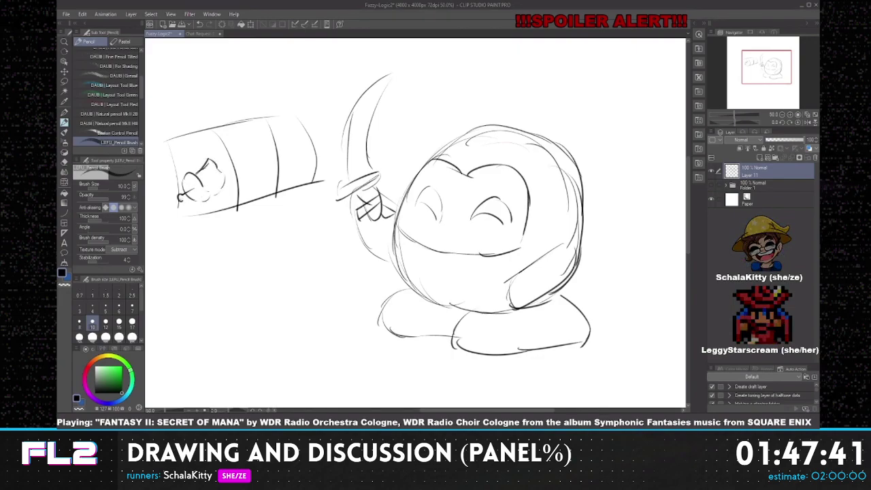
{"action": "left_click_drag", "start_coordinate": [179, 203], "coordinate": [201, 194]}
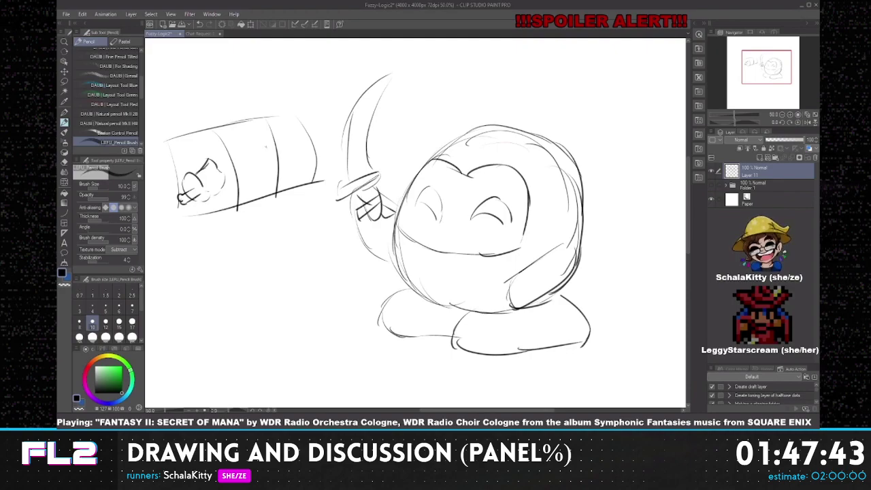
{"action": "mouse_move", "coordinate": [248, 153]}
{"action": "left_mouse_down"}
{"action": "mouse_move", "coordinate": [267, 149]}
{"action": "mouse_move", "coordinate": [251, 152]}
{"action": "mouse_move", "coordinate": [252, 189]}
{"action": "left_mouse_up"}
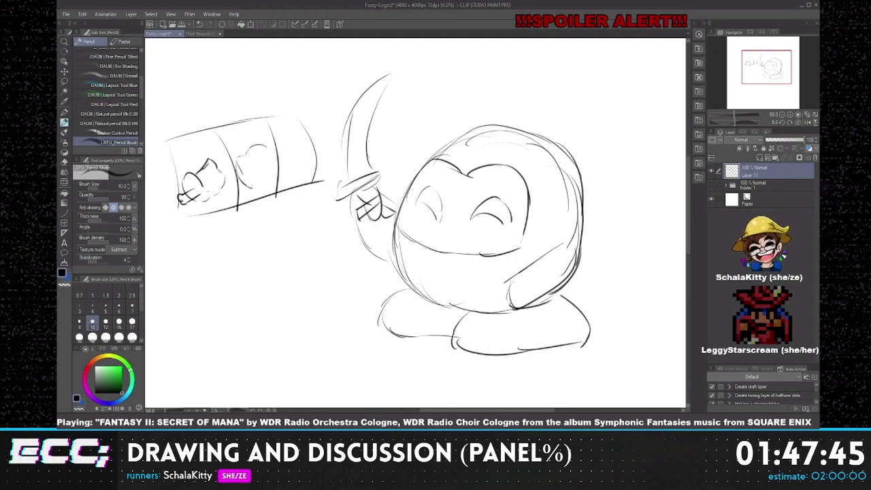
{"action": "mouse_move", "coordinate": [270, 155]}
{"action": "left_mouse_down"}
{"action": "mouse_move", "coordinate": [273, 165]}
{"action": "mouse_move", "coordinate": [234, 183]}
{"action": "mouse_move", "coordinate": [251, 182]}
{"action": "left_mouse_up"}
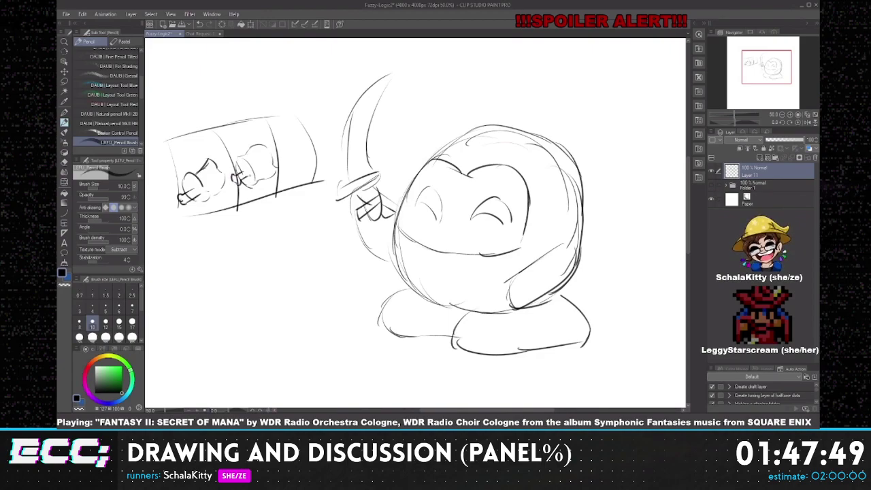
{"action": "mouse_move", "coordinate": [286, 142]}
{"action": "left_mouse_down"}
{"action": "mouse_move", "coordinate": [295, 167]}
{"action": "mouse_move", "coordinate": [307, 140]}
{"action": "mouse_move", "coordinate": [312, 151]}
{"action": "mouse_move", "coordinate": [293, 171]}
{"action": "left_mouse_up"}
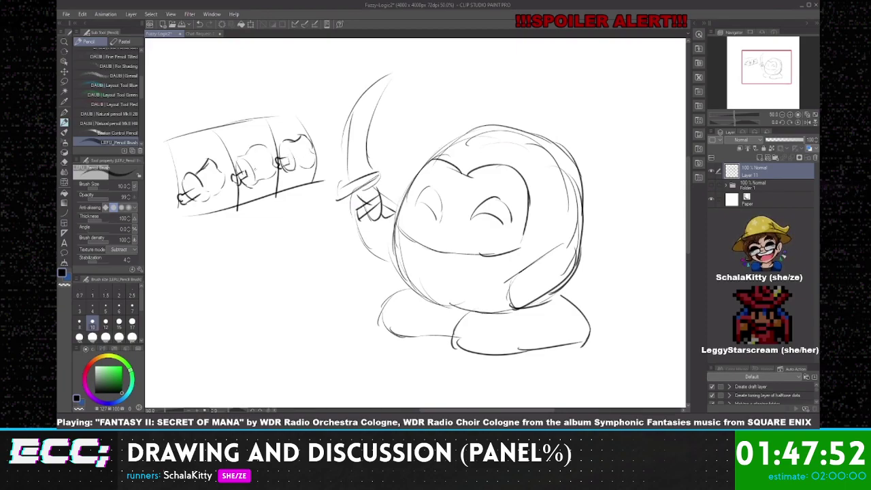
{"action": "left_click_drag", "start_coordinate": [192, 188], "coordinate": [202, 195]}
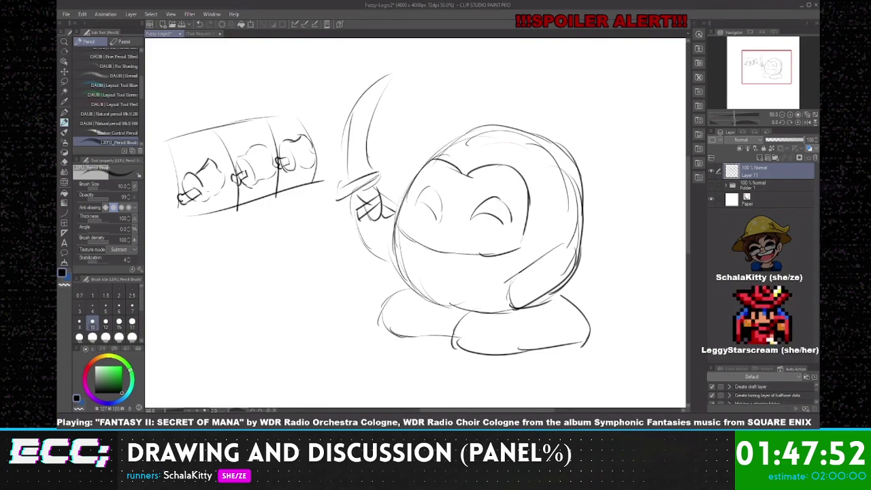
- Close the outline of the round character's lowered arm with short strokes at its shoulder and at its rounded tip
{"action": "left_click_drag", "start_coordinate": [566, 246], "coordinate": [581, 244]}
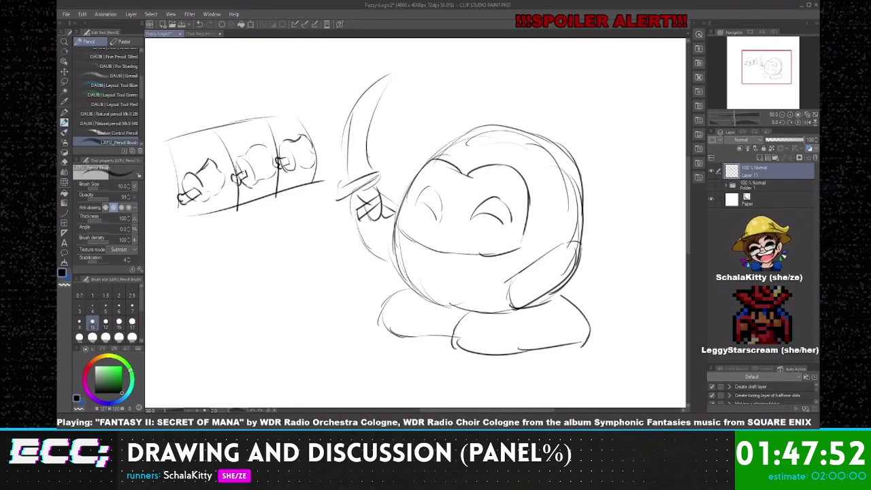
{"action": "left_click_drag", "start_coordinate": [512, 279], "coordinate": [507, 303]}
{"action": "mouse_move", "coordinate": [553, 419]}
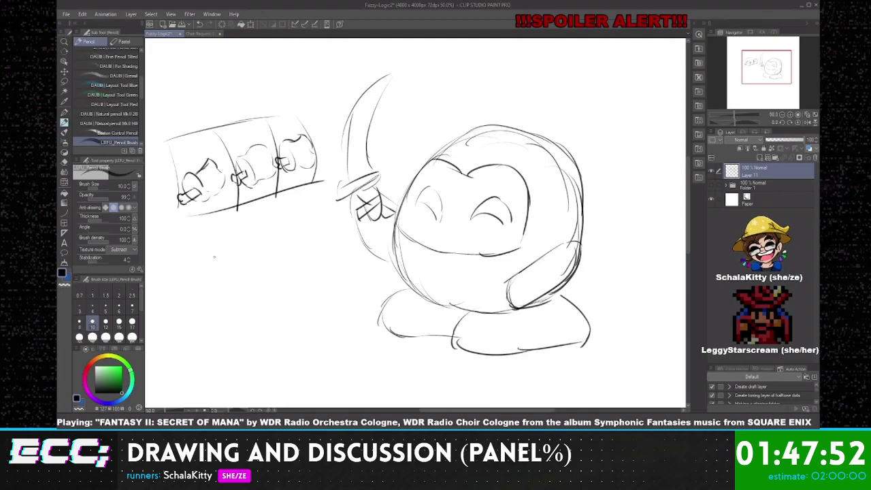